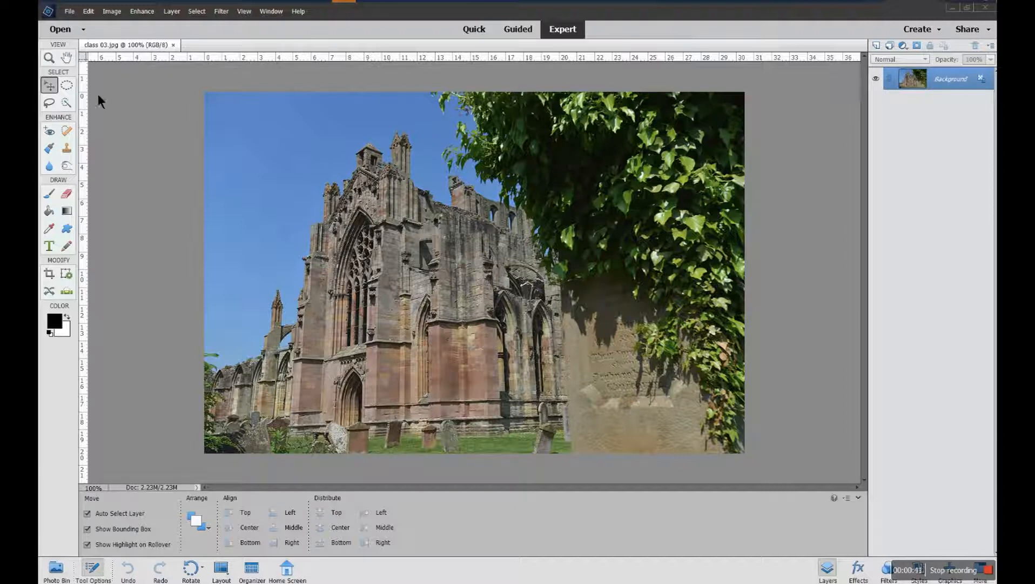
# - Activate the Elliptical Marquee tool for making an oval selection
pyautogui.click(67, 85)
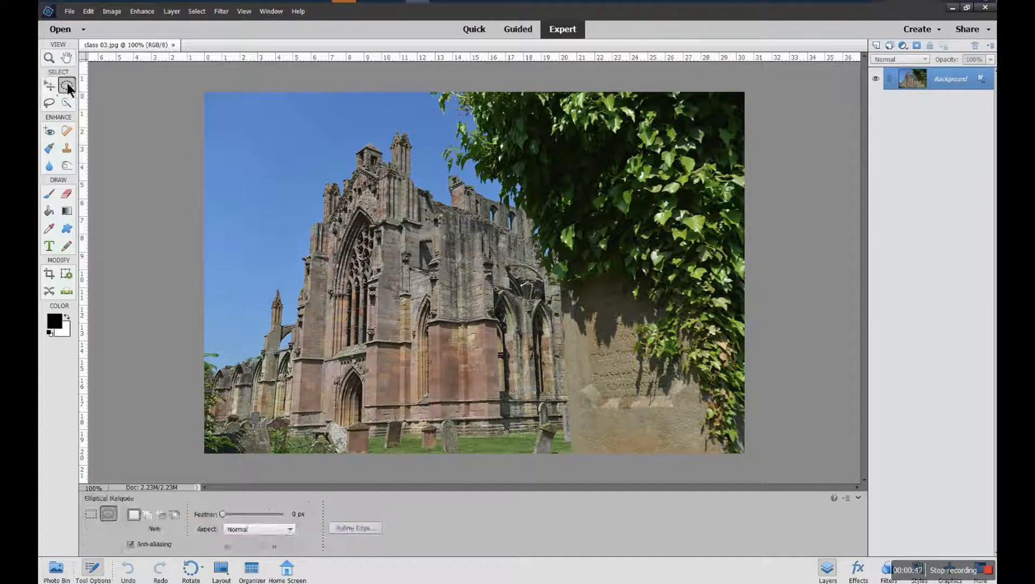
pyautogui.click(90, 516)
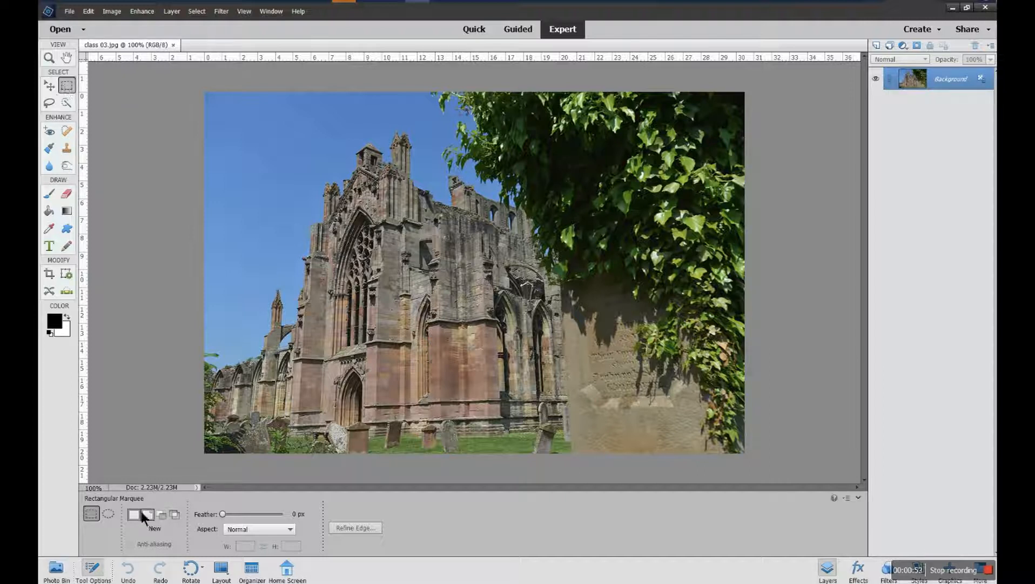
pyautogui.click(108, 514)
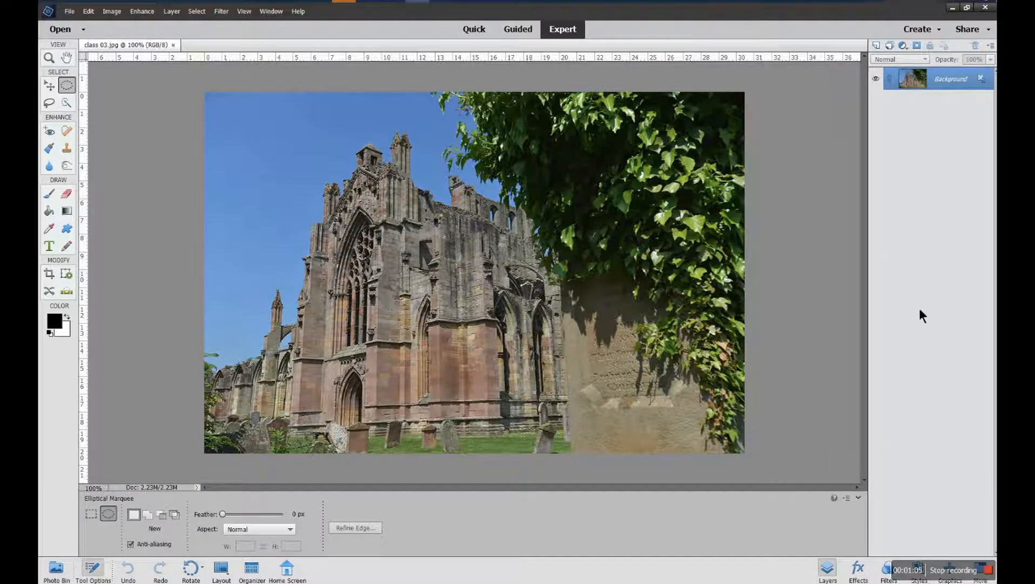
# - Duplicate the Background layer within the same document, keeping the name Background copy
pyautogui.rightClick(946, 80)
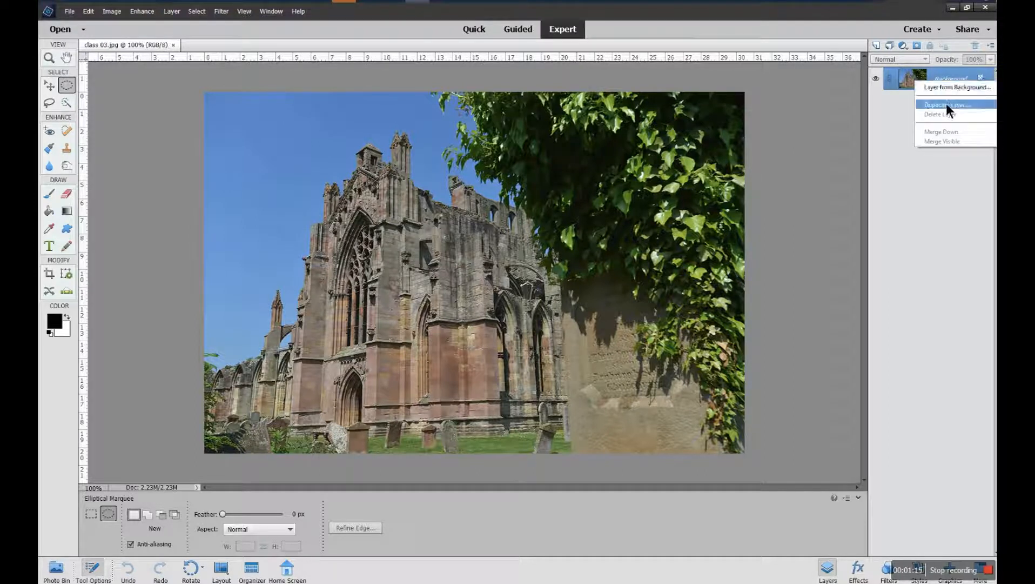
pyautogui.click(946, 104)
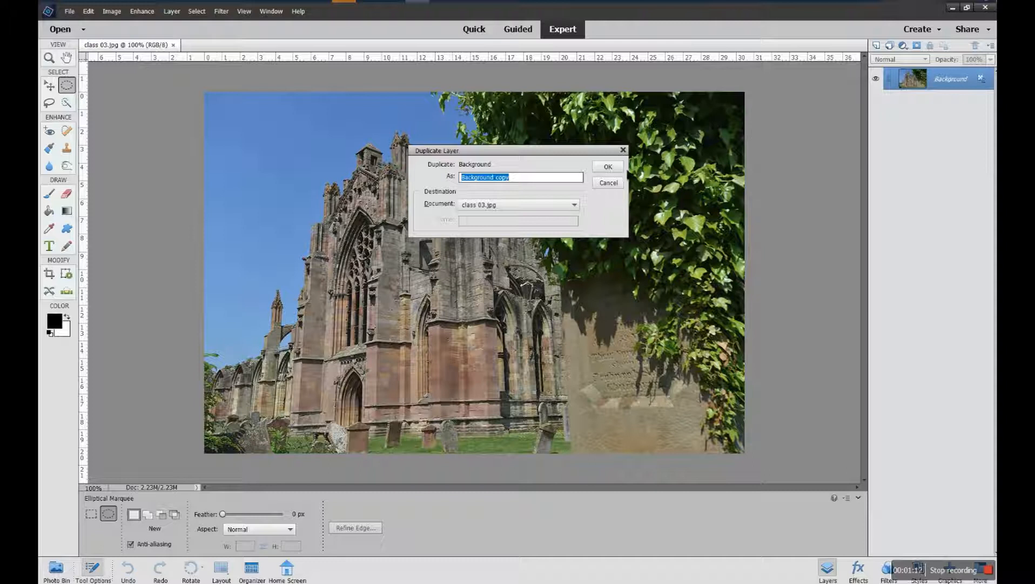
pyautogui.press('Return')
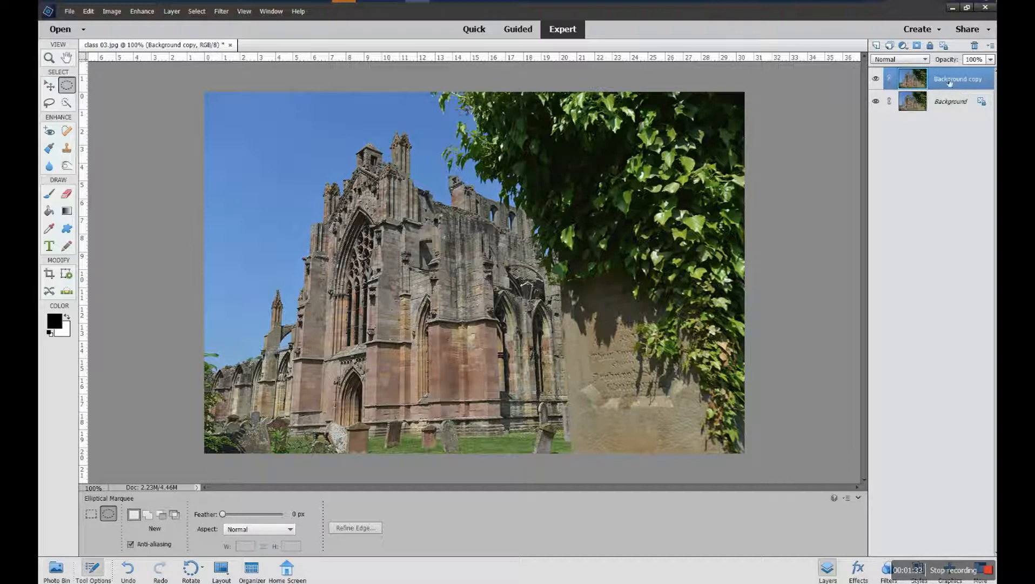
# - Hide the original Background layer and add a blank layer above the Background copy
pyautogui.click(878, 102)
pyautogui.click(876, 46)
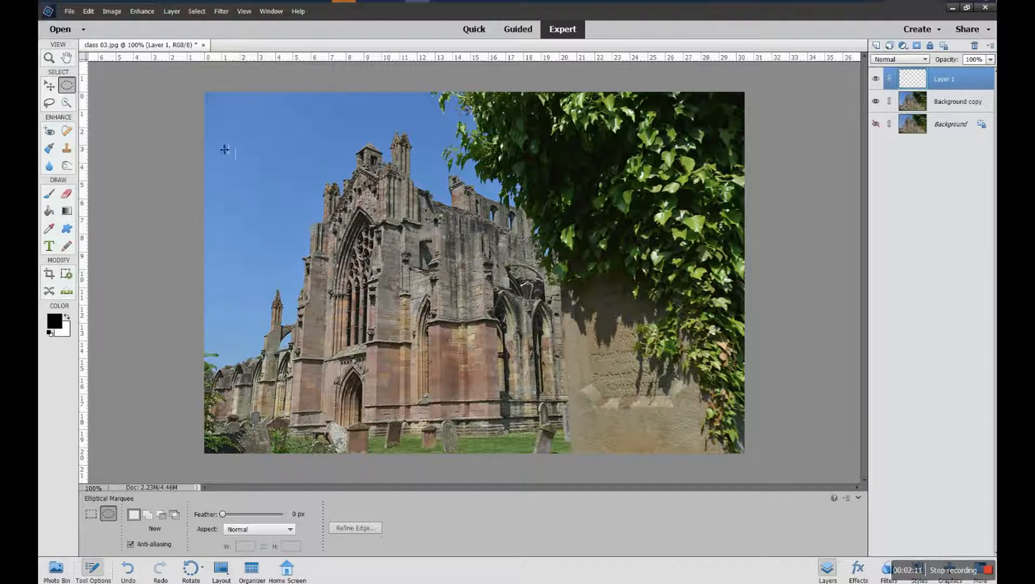
# - Draw a large elliptical selection over most of the photo and shift it to centre it on the image
pyautogui.moveTo(236, 127); pyautogui.dragTo(736, 455)
pyautogui.moveTo(474, 309); pyautogui.dragTo(464, 296)
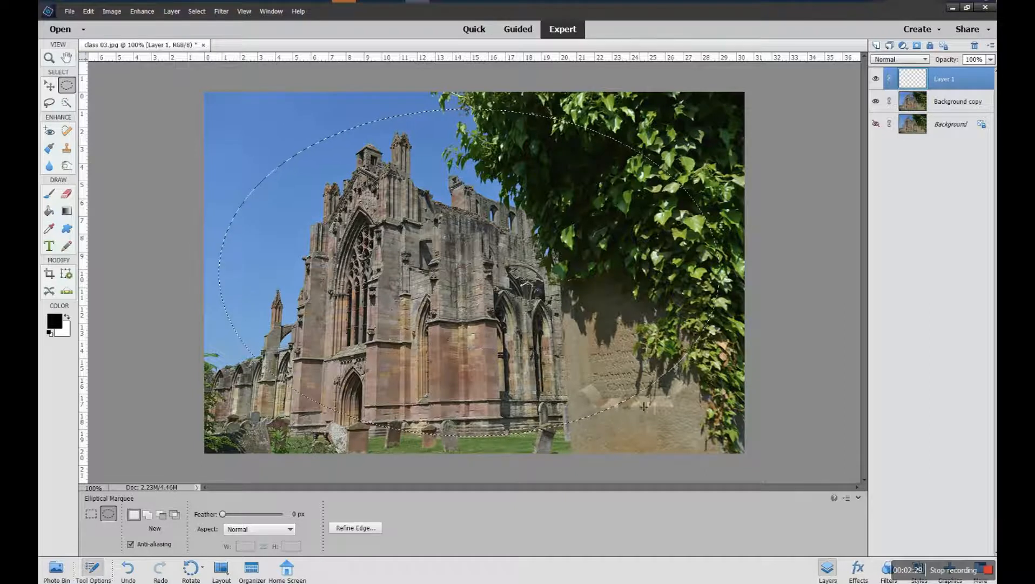
pyautogui.moveTo(463, 242)
pyautogui.mouseDown()
pyautogui.moveTo(483, 241)
pyautogui.moveTo(465, 247)
pyautogui.moveTo(477, 251)
pyautogui.moveTo(484, 239)
pyautogui.moveTo(470, 240)
pyautogui.mouseUp()
# - Draw a new, flatter elliptical selection around the abbey and centre it within the photo
pyautogui.moveTo(260, 160); pyautogui.dragTo(743, 447)
pyautogui.moveTo(492, 304); pyautogui.dragTo(465, 277)
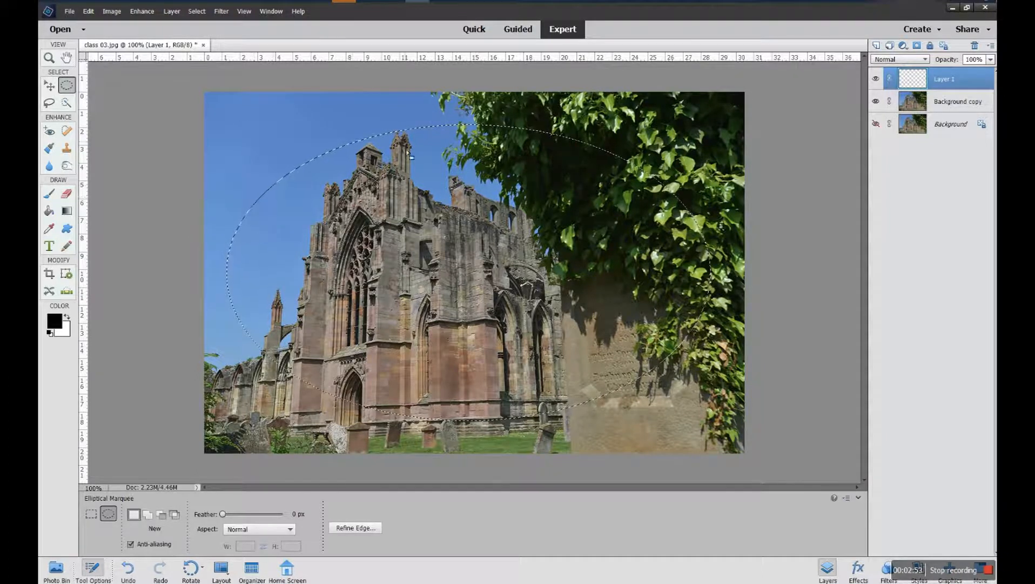
pyautogui.moveTo(470, 211); pyautogui.dragTo(473, 211)
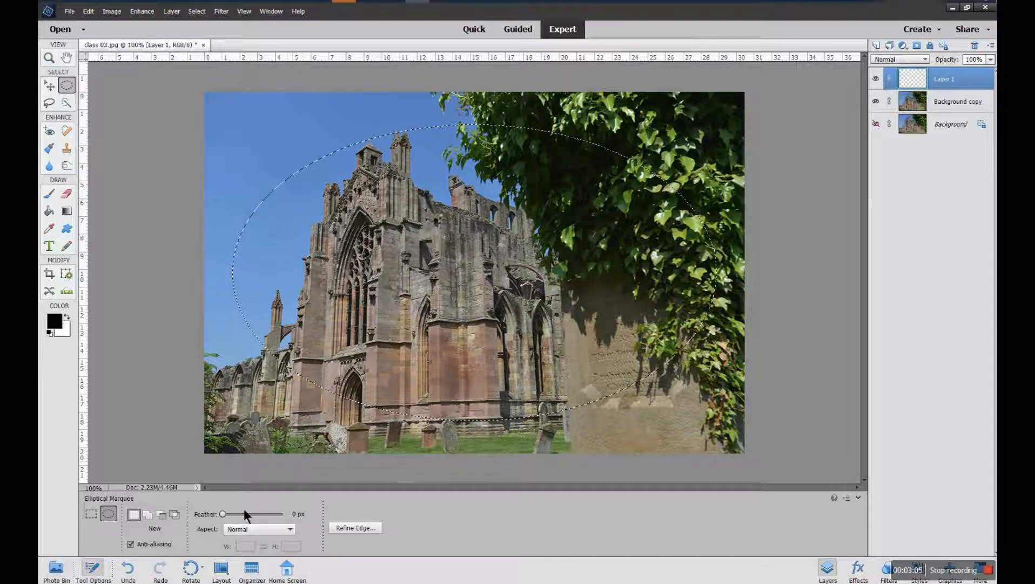
# - Start refining the oval selection's edge with a 2.7 px feather and preview it on black
pyautogui.click(353, 527)
pyautogui.moveTo(747, 209); pyautogui.dragTo(753, 207)
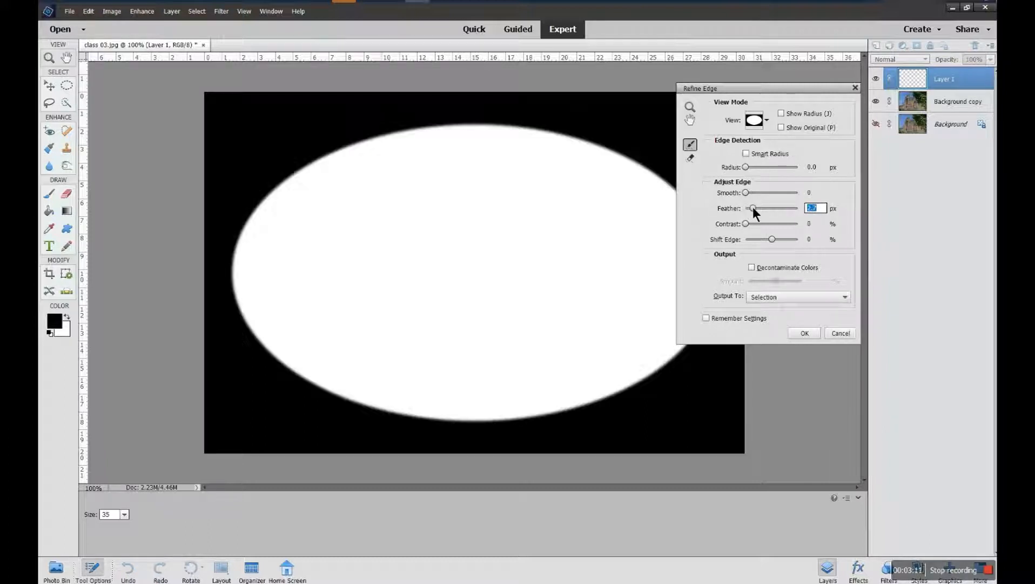
pyautogui.click(766, 120)
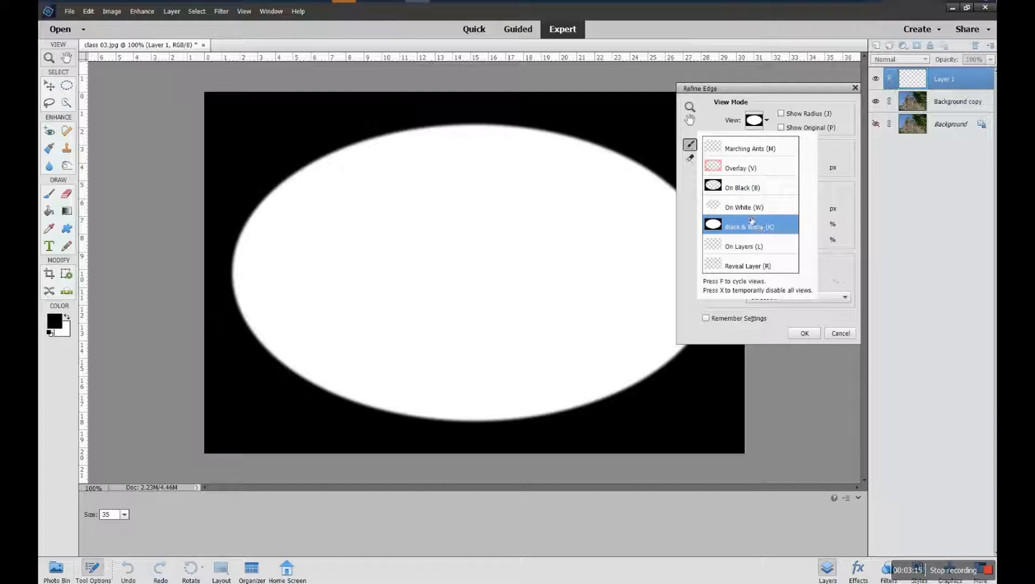
pyautogui.click(765, 122)
pyautogui.click(767, 120)
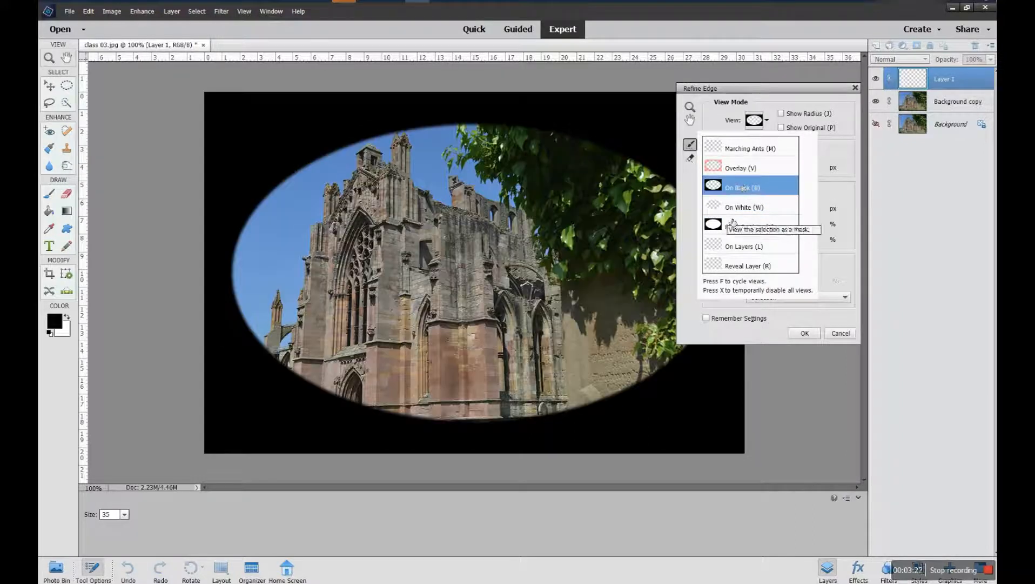
pyautogui.click(790, 107)
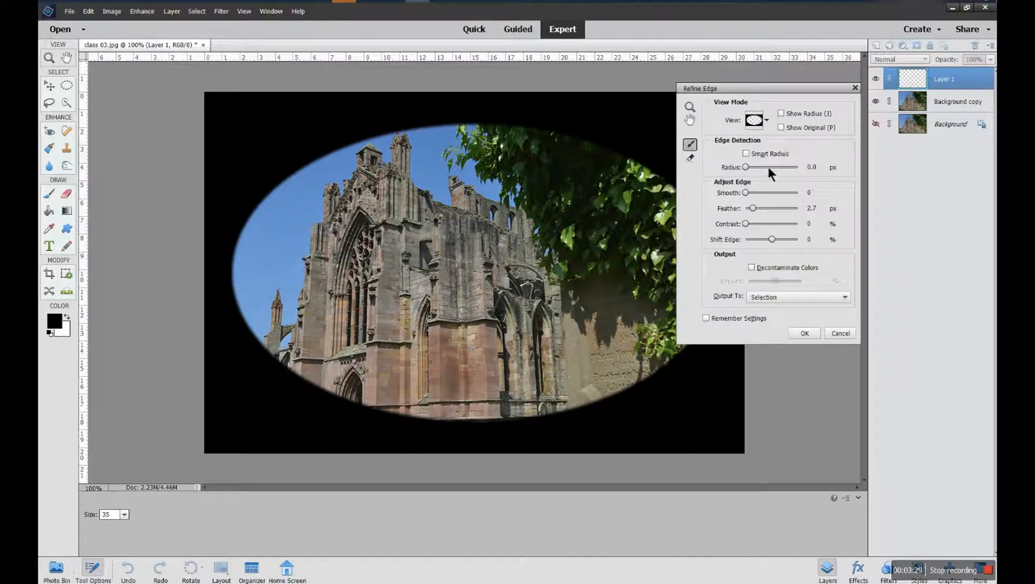
# - Set the edge refinement to a 7.1 px feather and smoothing of 11, and apply it to the selection
pyautogui.moveTo(753, 206); pyautogui.dragTo(762, 205)
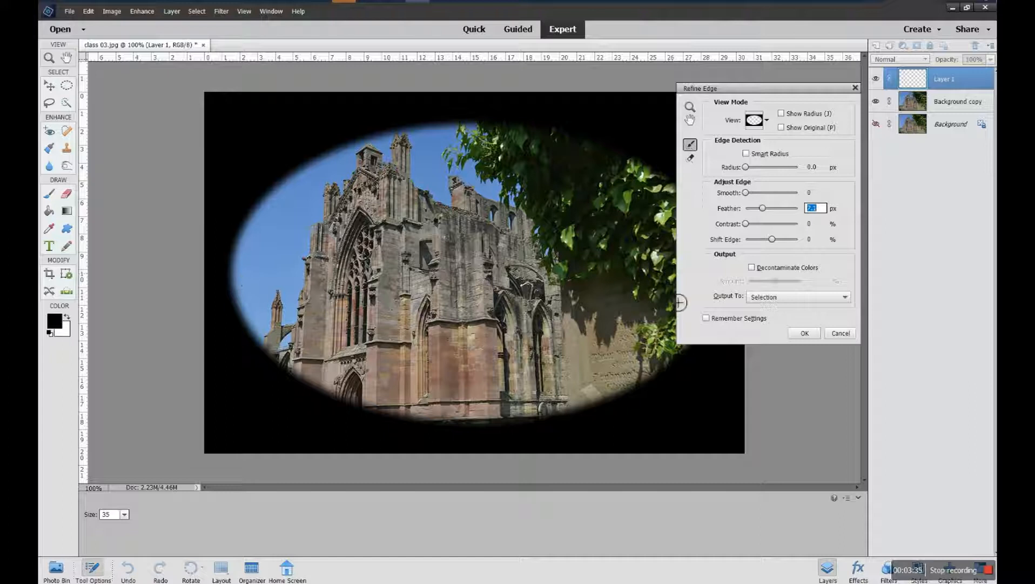
pyautogui.click(748, 193)
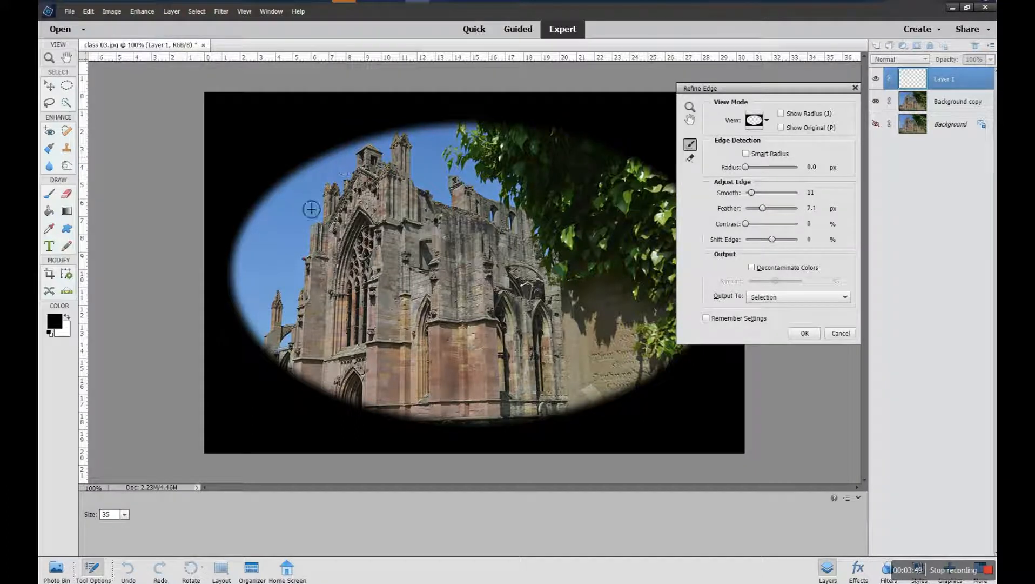
pyautogui.click(804, 334)
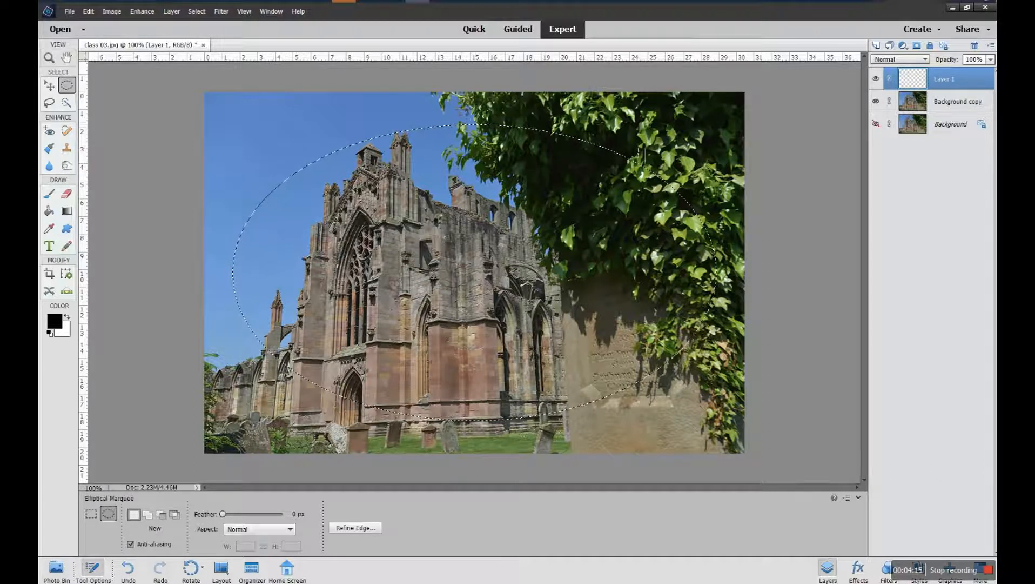
# - Make white the foreground color and invert the oval selection so the area outside it is selected
pyautogui.click(67, 317)
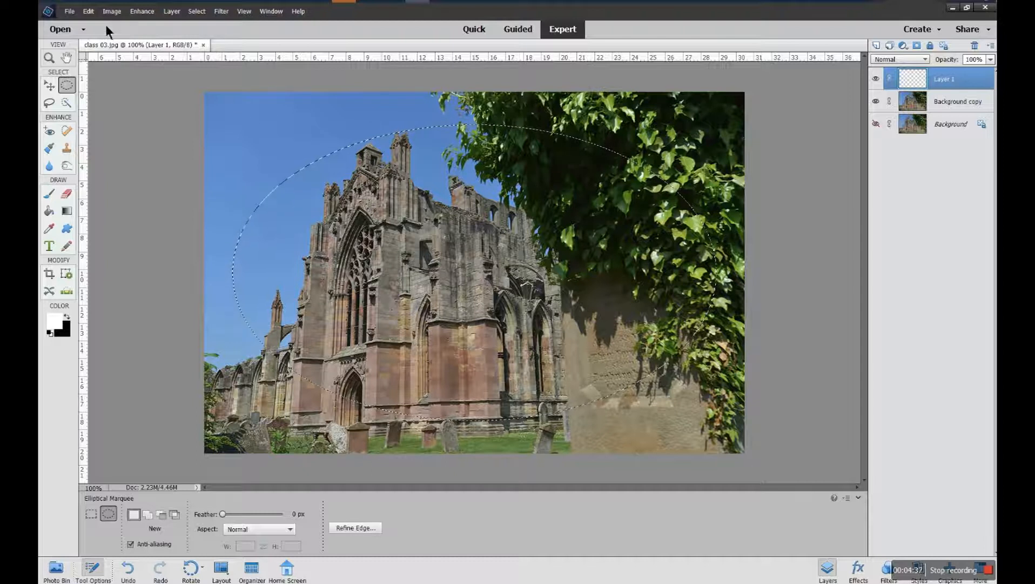
pyautogui.click(195, 13)
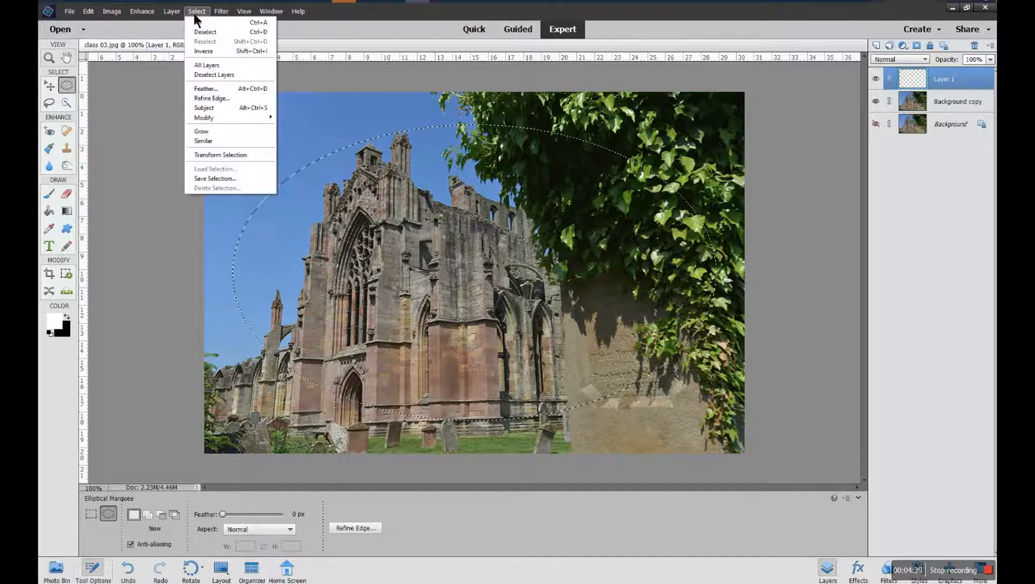
pyautogui.click(205, 53)
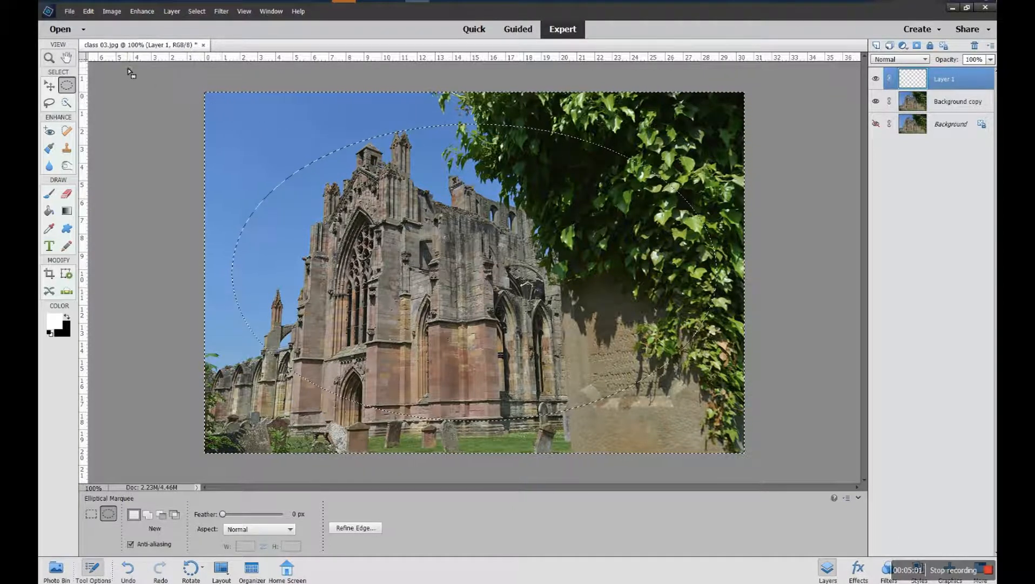
# - Fill the area outside the oval on Layer 1 with the foreground color in Normal mode at 100% opacity, and deselect
pyautogui.click(89, 12)
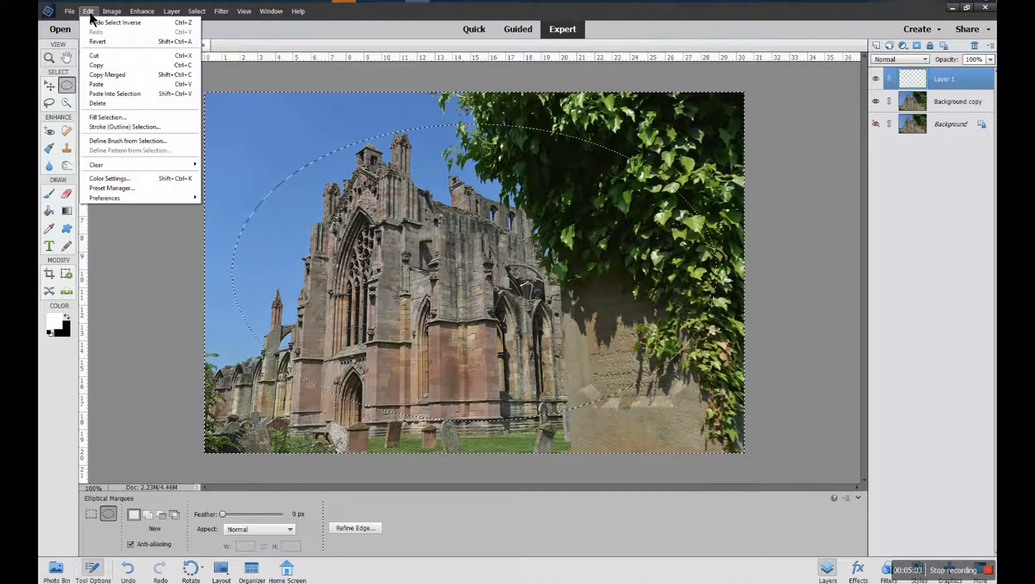
pyautogui.click(103, 117)
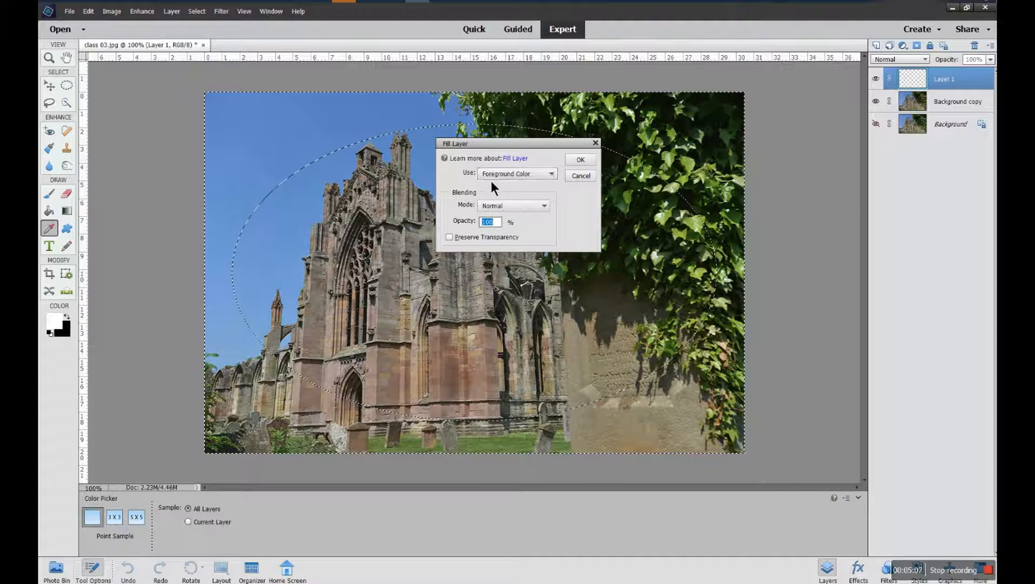
pyautogui.click(555, 172)
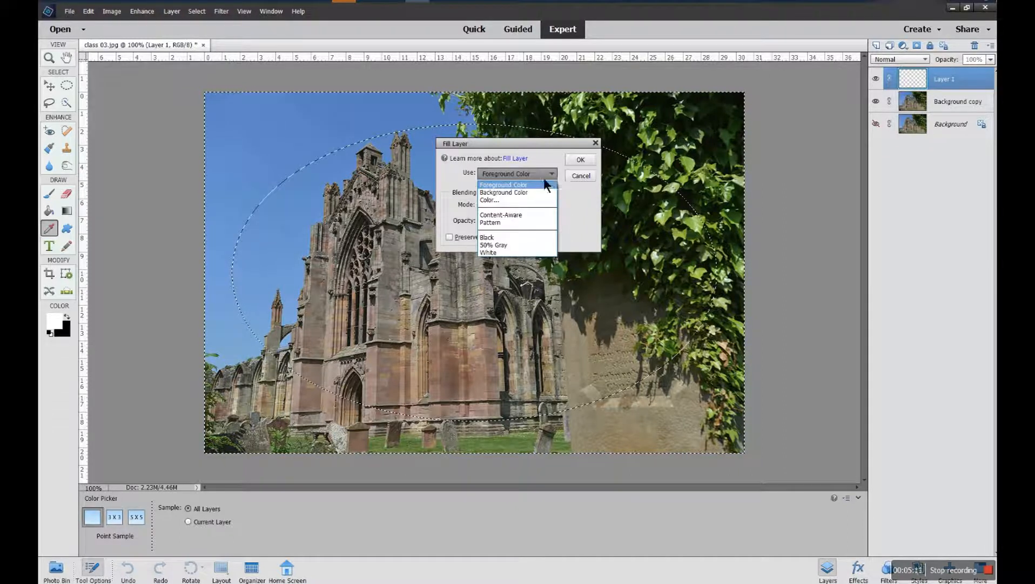
pyautogui.click(551, 172)
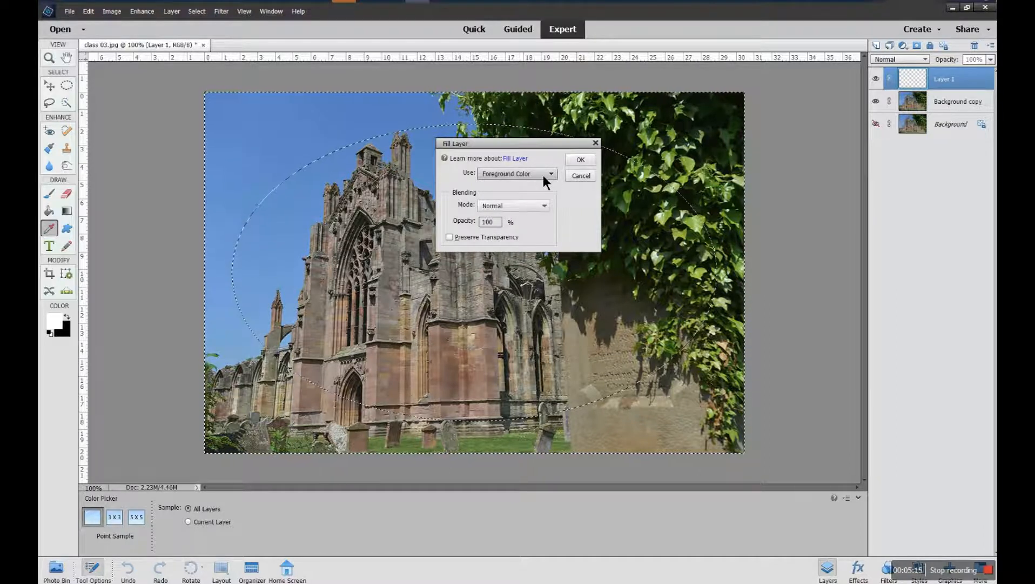
pyautogui.click(577, 160)
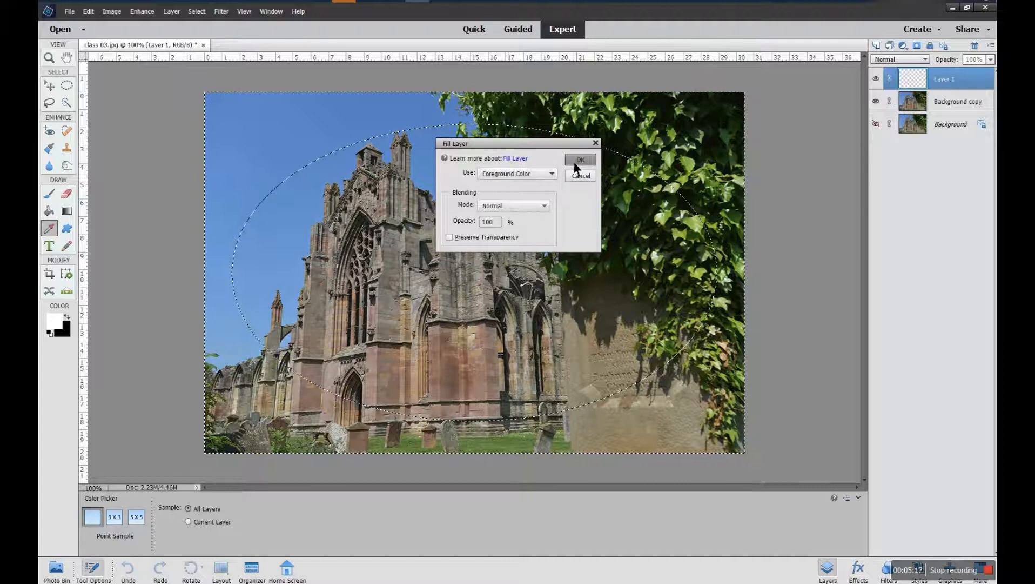
pyautogui.press('m')
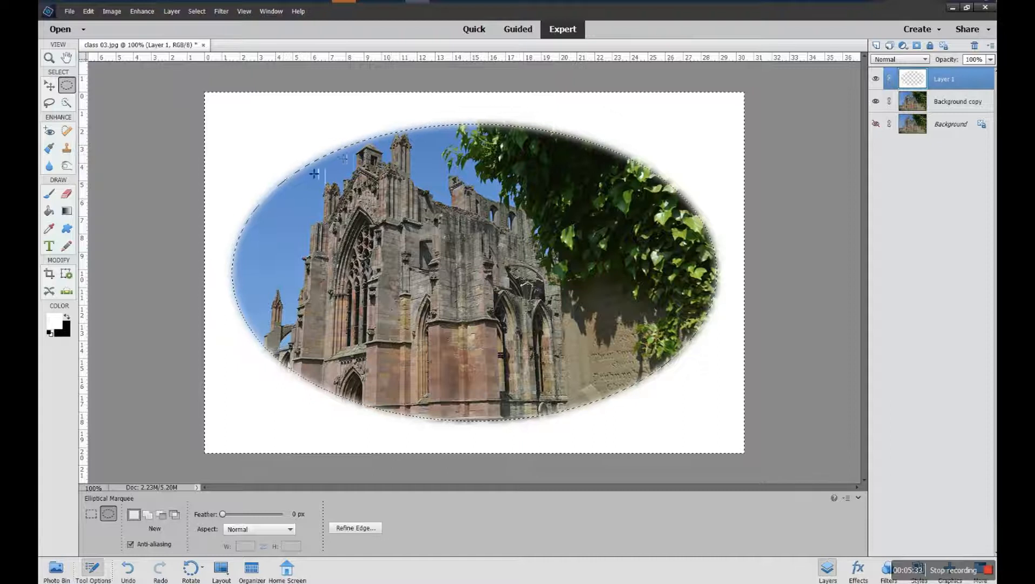
pyautogui.click(190, 12)
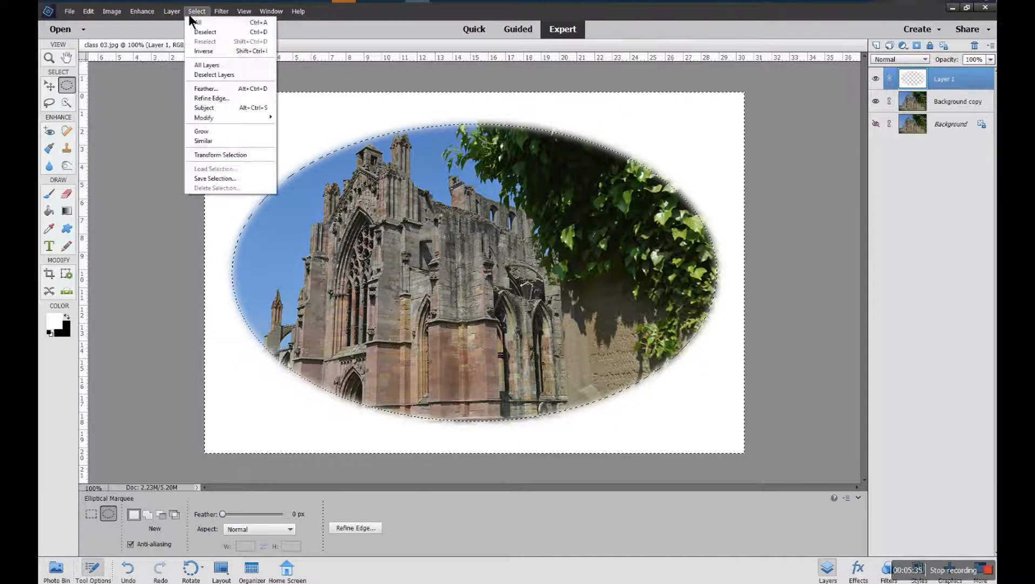
pyautogui.click(197, 32)
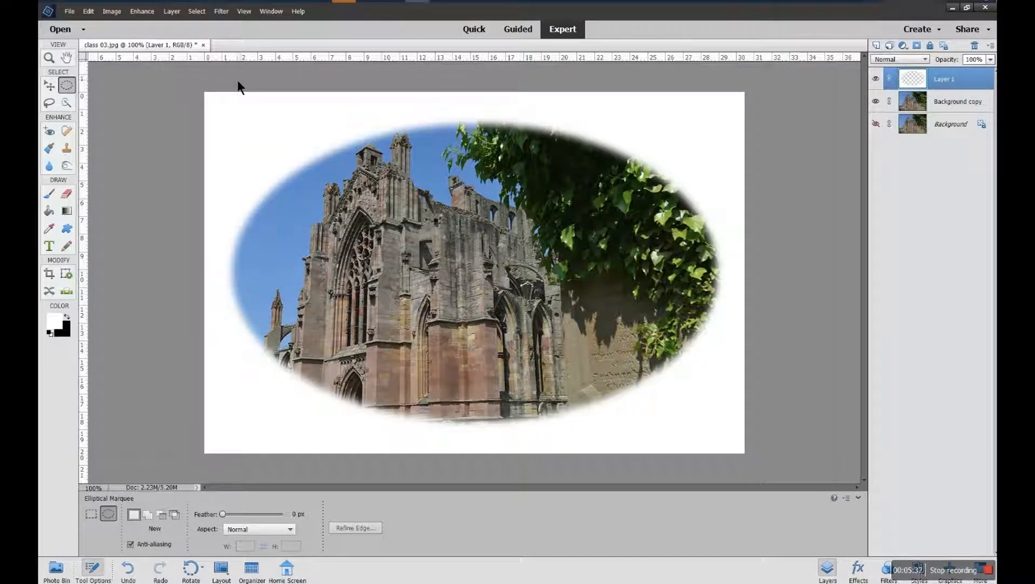
# - Hide and show the Background copy layer again to examine the white oval frame on its own
pyautogui.click(877, 101)
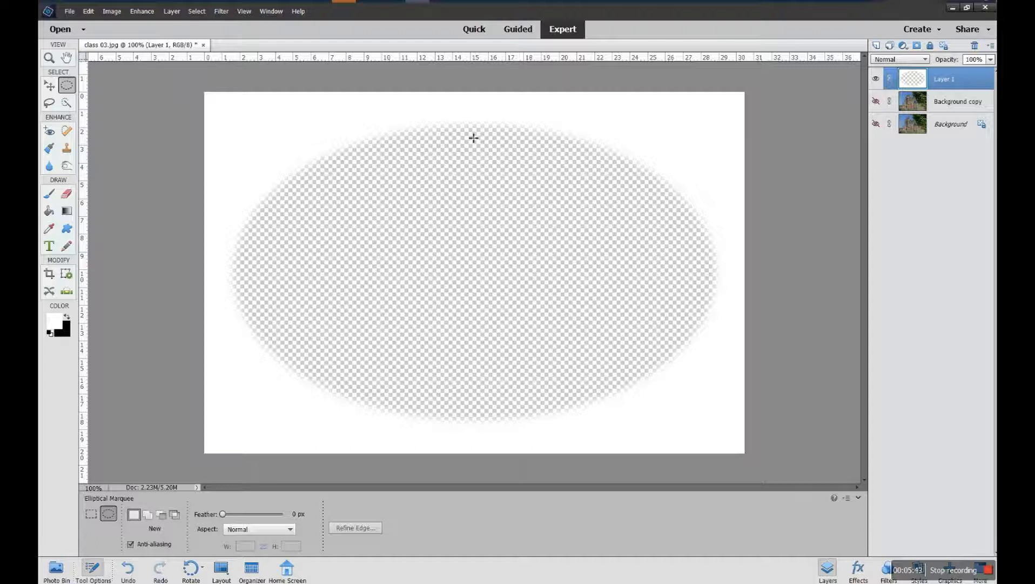
pyautogui.click(876, 101)
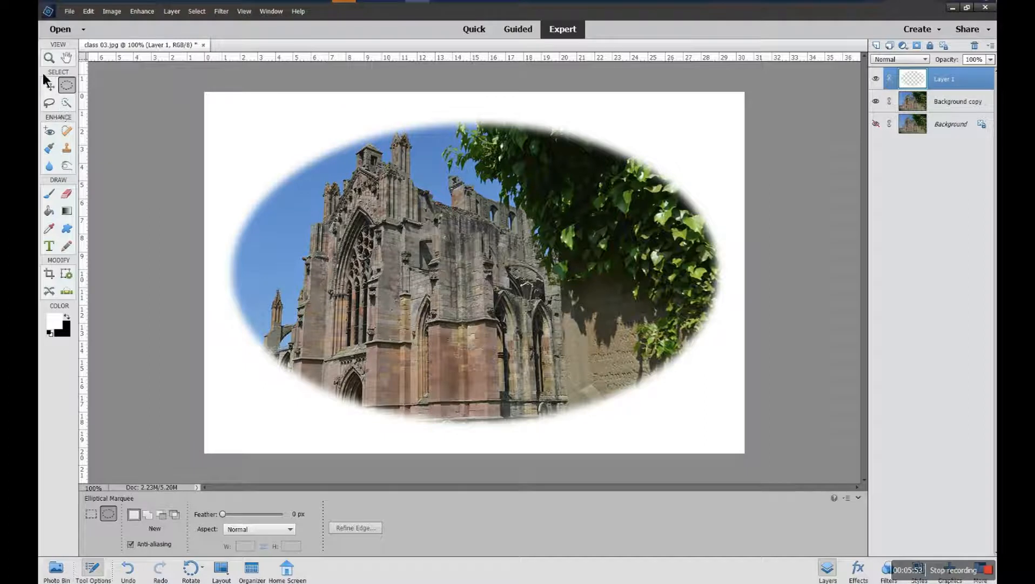
# - Move the Background copy photo and the Layer 1 frame independently, placing the abbey slightly higher and further right within the oval, and select Layer 1
pyautogui.press('v')
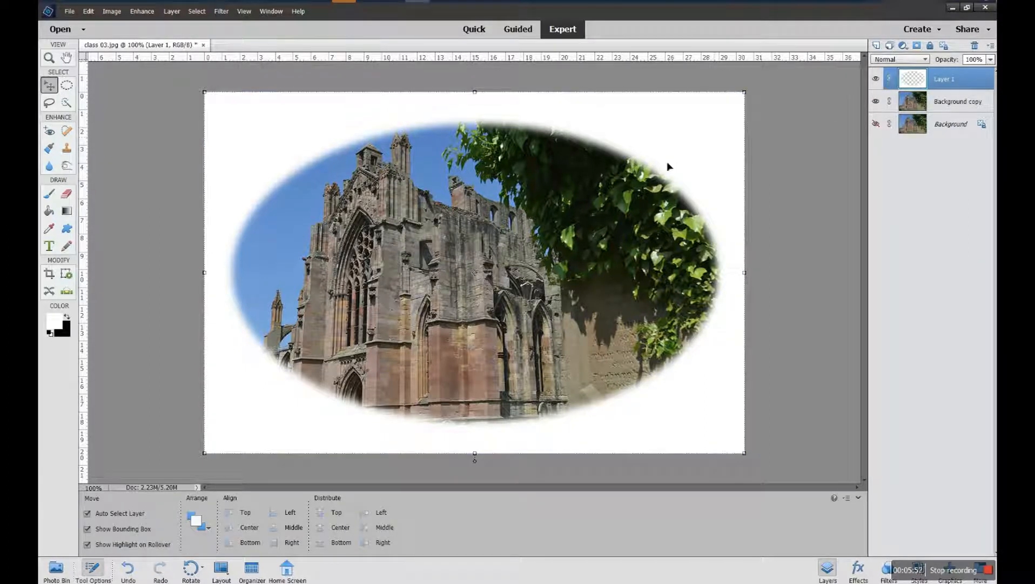
pyautogui.moveTo(588, 225)
pyautogui.mouseDown()
pyautogui.moveTo(538, 225)
pyautogui.moveTo(576, 240)
pyautogui.mouseUp()
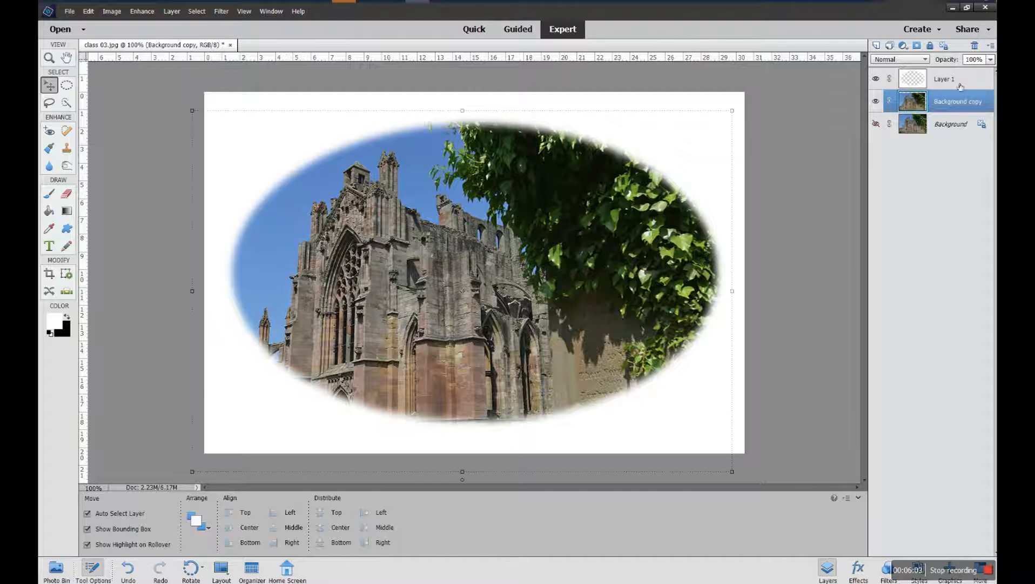
pyautogui.click(959, 82)
pyautogui.moveTo(671, 142)
pyautogui.mouseDown()
pyautogui.moveTo(639, 145)
pyautogui.moveTo(660, 160)
pyautogui.moveTo(673, 152)
pyautogui.mouseUp()
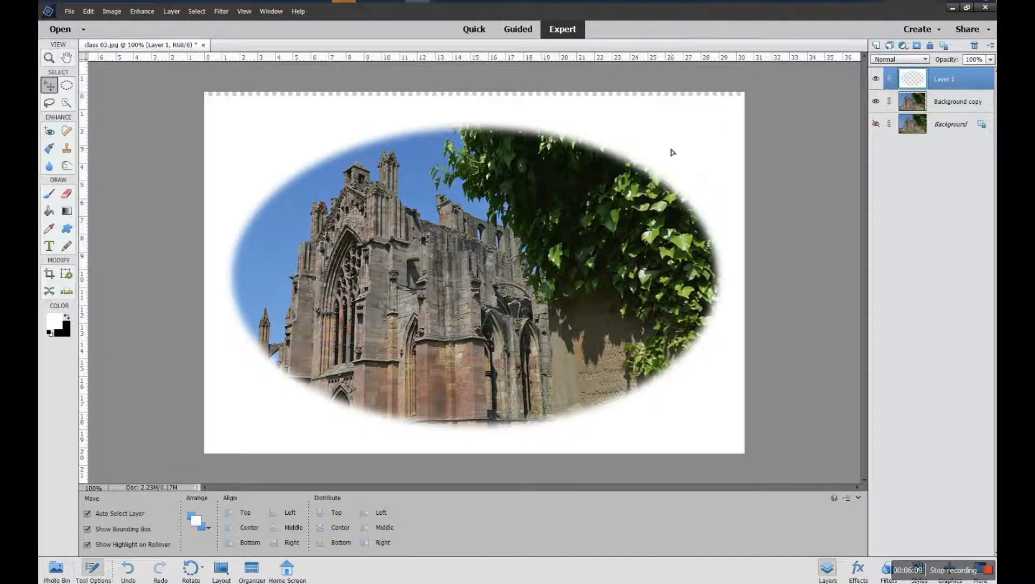
pyautogui.moveTo(510, 255); pyautogui.dragTo(528, 241)
pyautogui.moveTo(673, 153); pyautogui.dragTo(676, 158)
pyautogui.moveTo(533, 249)
pyautogui.mouseDown()
pyautogui.moveTo(529, 259)
pyautogui.moveTo(532, 215)
pyautogui.moveTo(538, 237)
pyautogui.mouseUp()
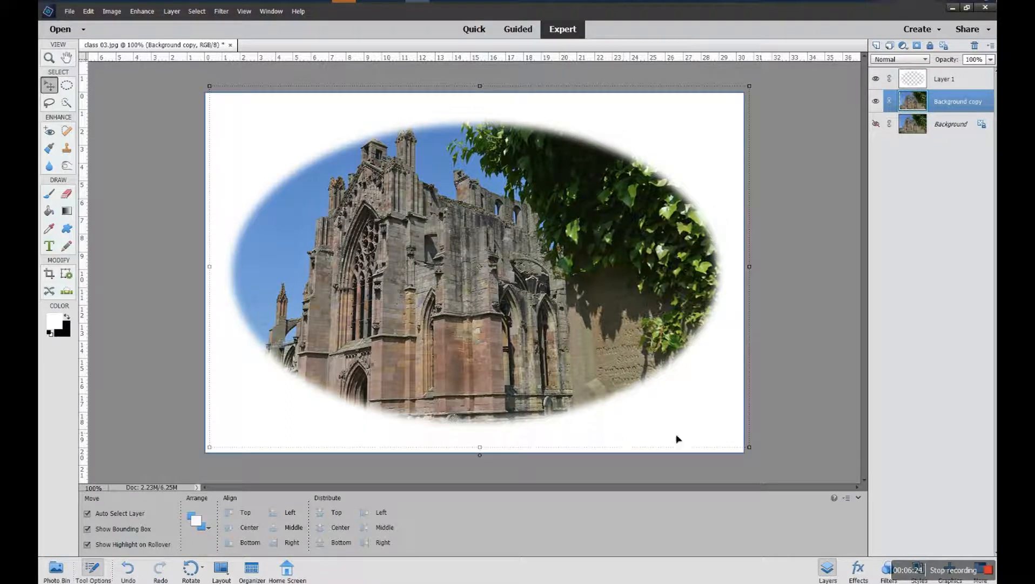
pyautogui.click(743, 122)
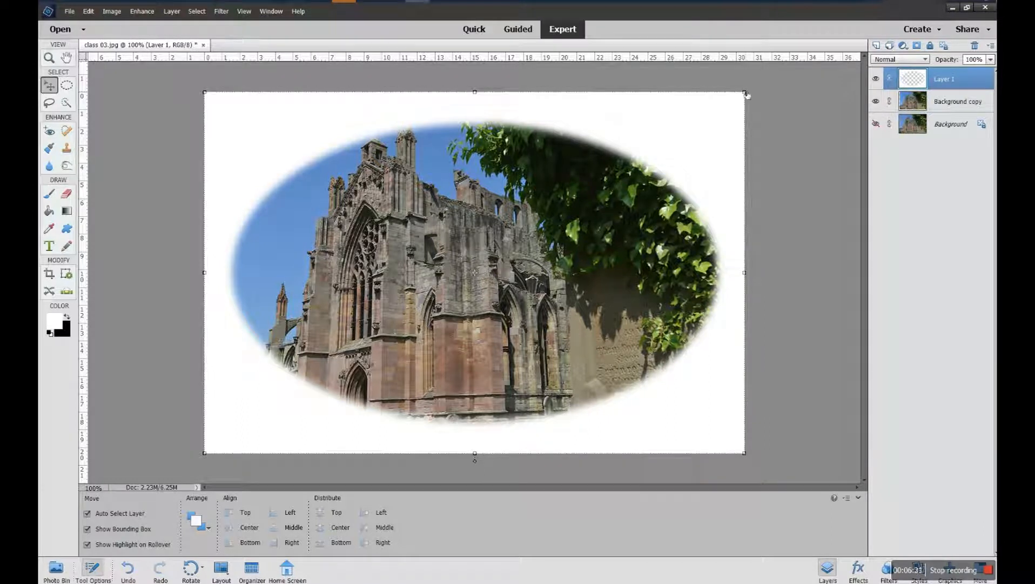
# - Try shrinking and shifting the white oval frame on Layer 1, return it to the full canvas at 100%, and apply the transform
pyautogui.moveTo(745, 452); pyautogui.dragTo(705, 427)
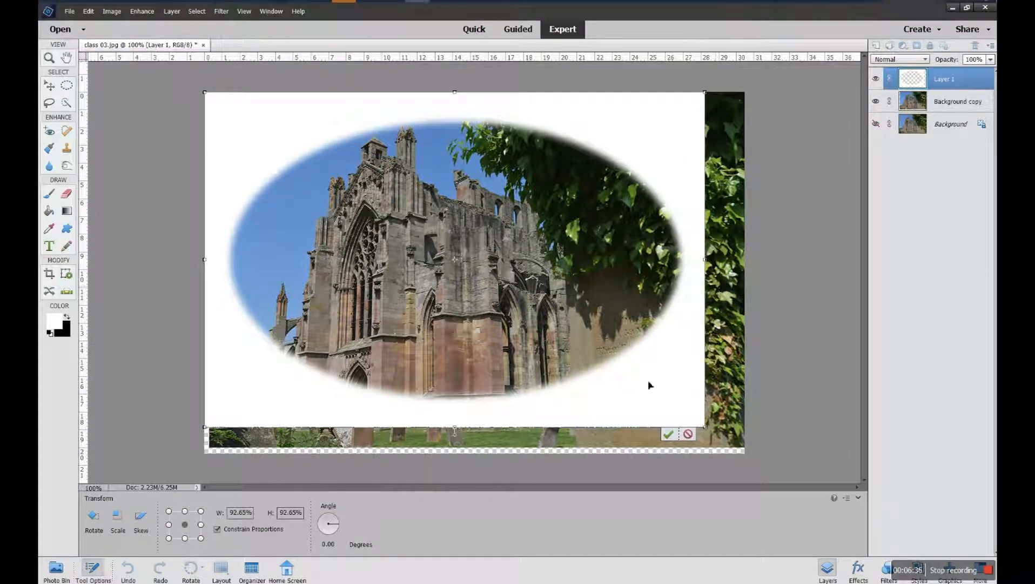
pyautogui.moveTo(658, 404); pyautogui.dragTo(684, 417)
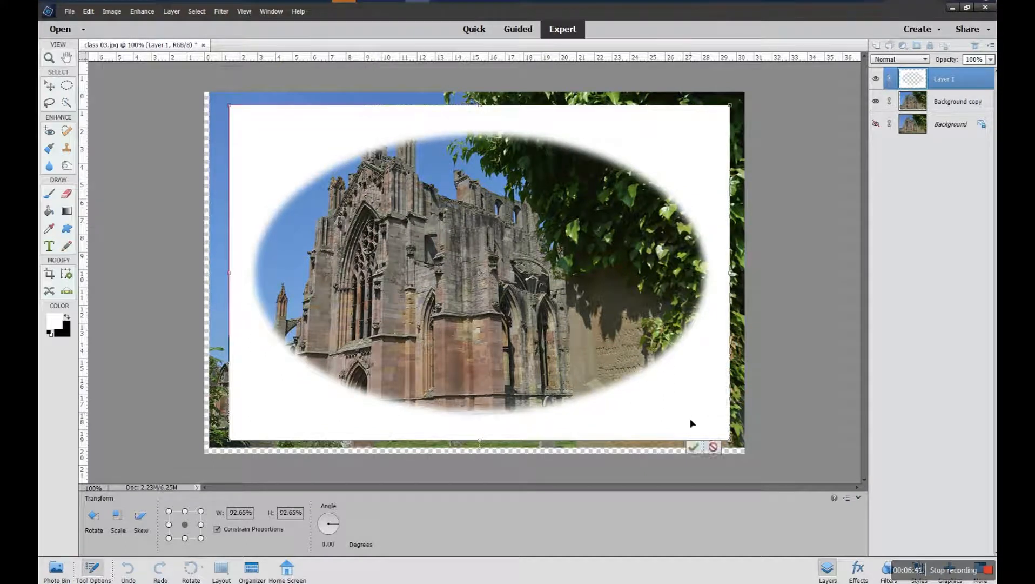
pyautogui.moveTo(730, 440); pyautogui.dragTo(748, 457)
pyautogui.moveTo(748, 458); pyautogui.dragTo(748, 458)
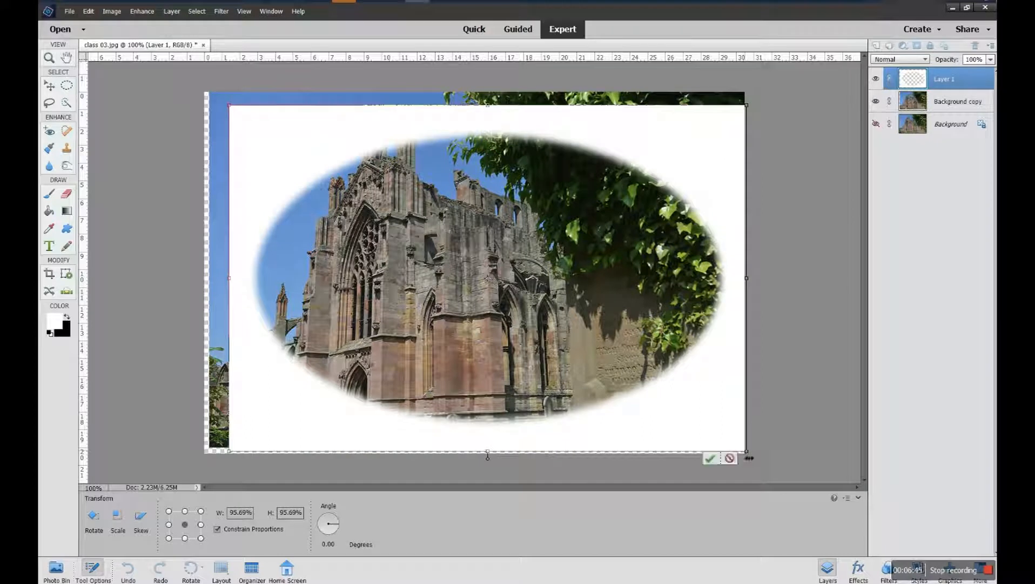
pyautogui.moveTo(234, 109); pyautogui.dragTo(206, 103)
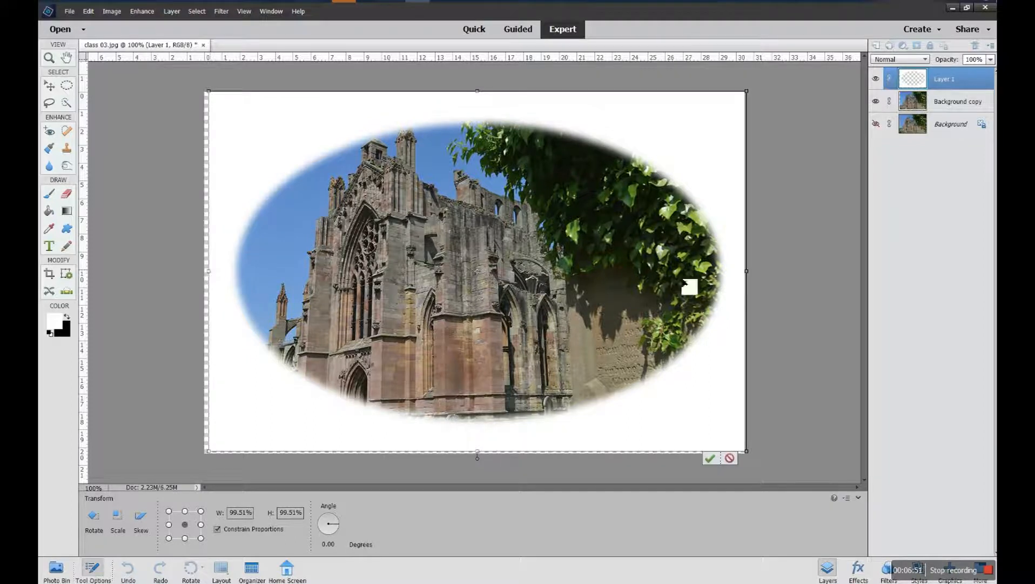
pyautogui.moveTo(727, 347); pyautogui.dragTo(721, 345)
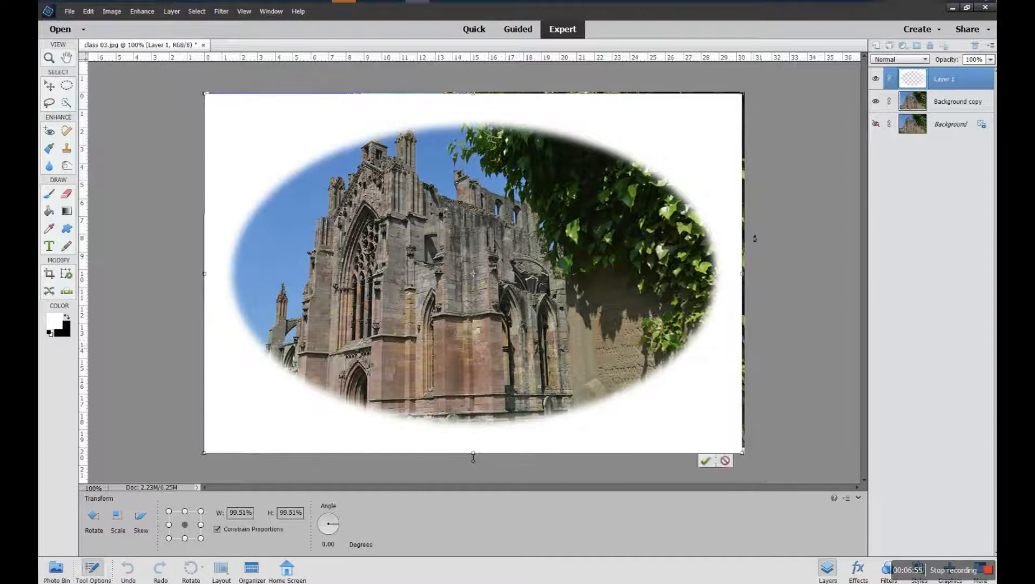
pyautogui.moveTo(744, 94); pyautogui.dragTo(749, 97)
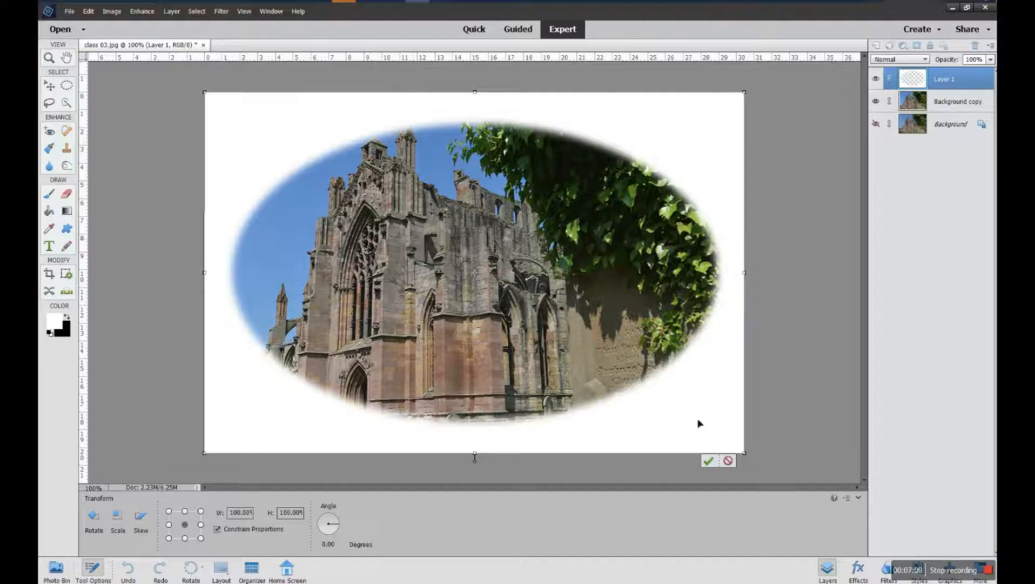
pyautogui.click(708, 460)
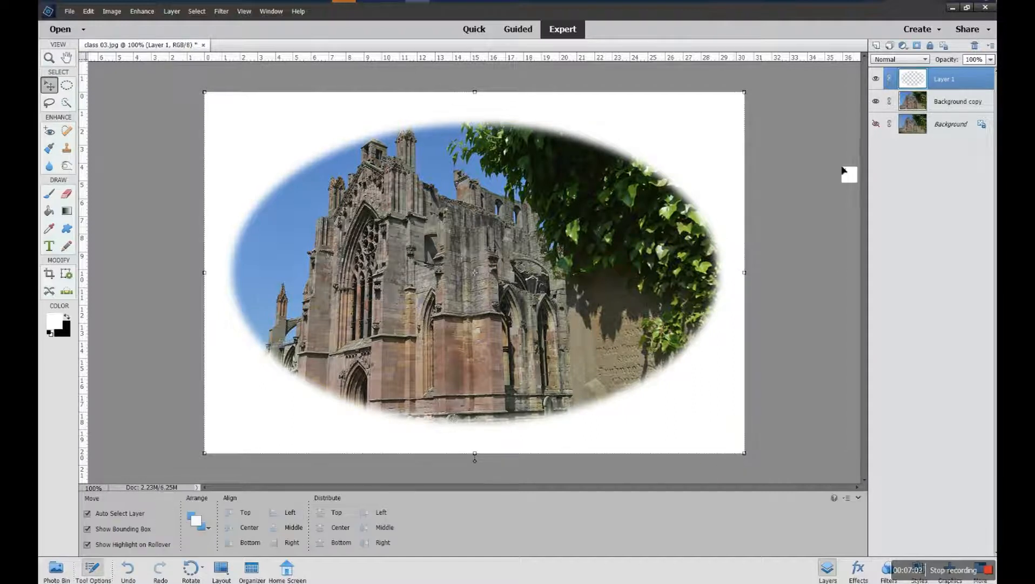
# - With Layer 1 hidden, align the Background copy photo to the canvas, scale it to about 92%, center it, and show Layer 1 again
pyautogui.click(877, 79)
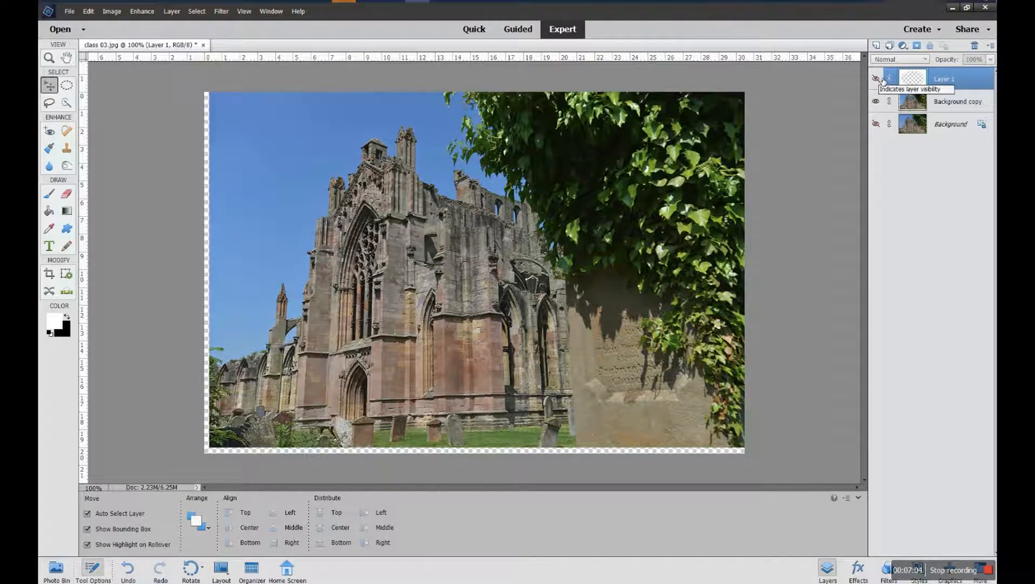
pyautogui.moveTo(602, 216); pyautogui.dragTo(594, 225)
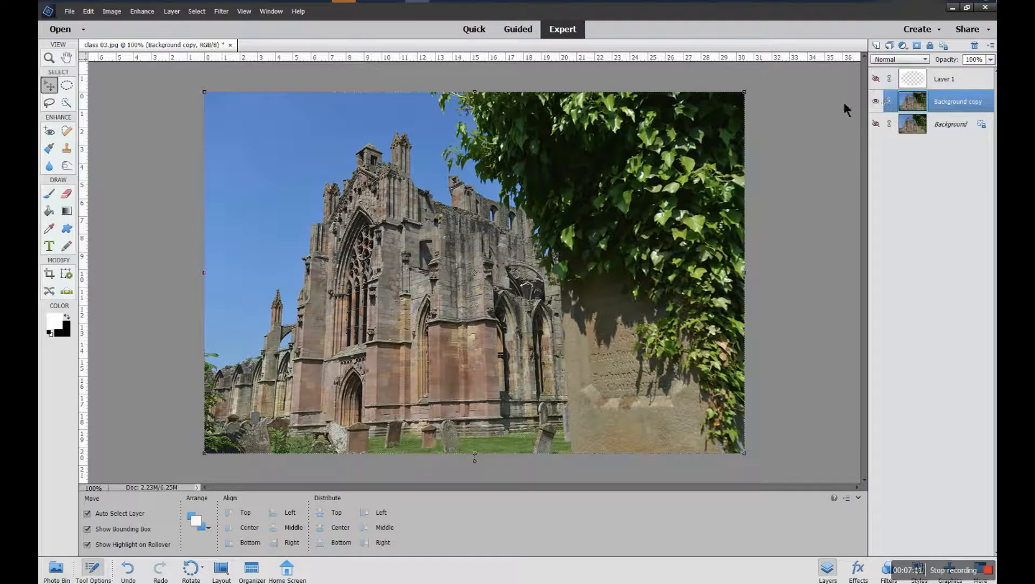
pyautogui.moveTo(746, 94); pyautogui.dragTo(700, 112)
pyautogui.moveTo(643, 205); pyautogui.dragTo(666, 198)
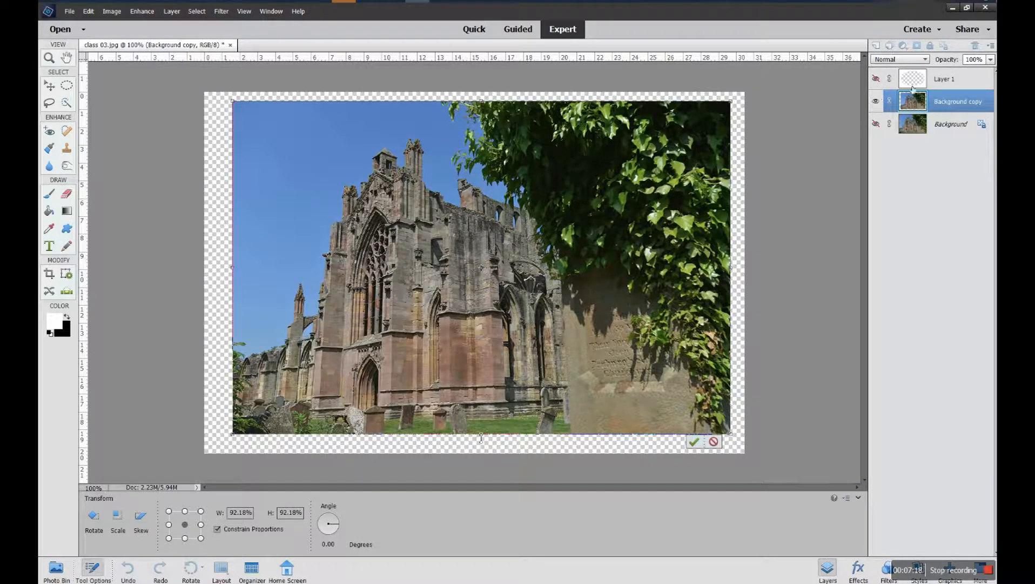
pyautogui.click(700, 441)
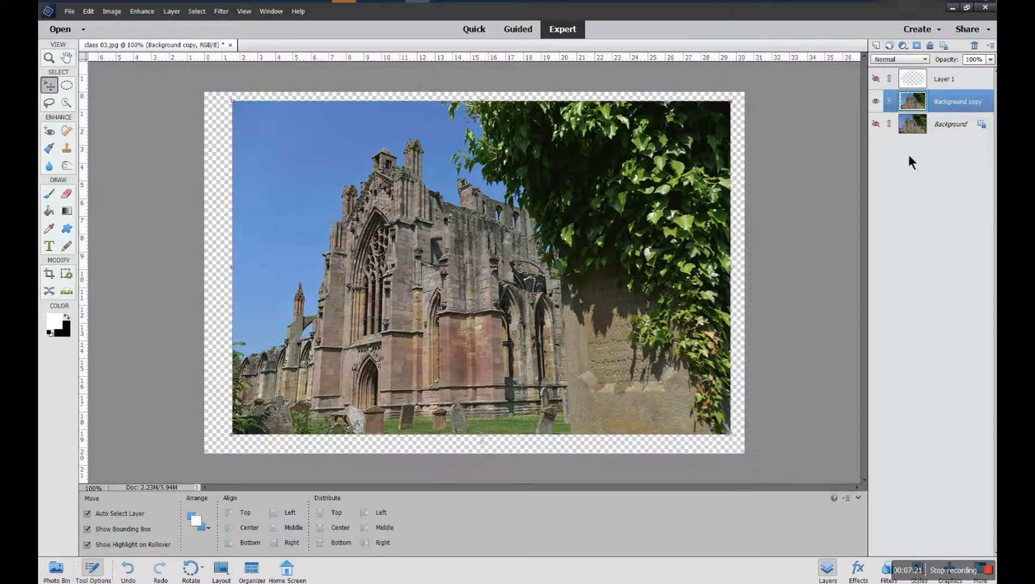
pyautogui.click(876, 79)
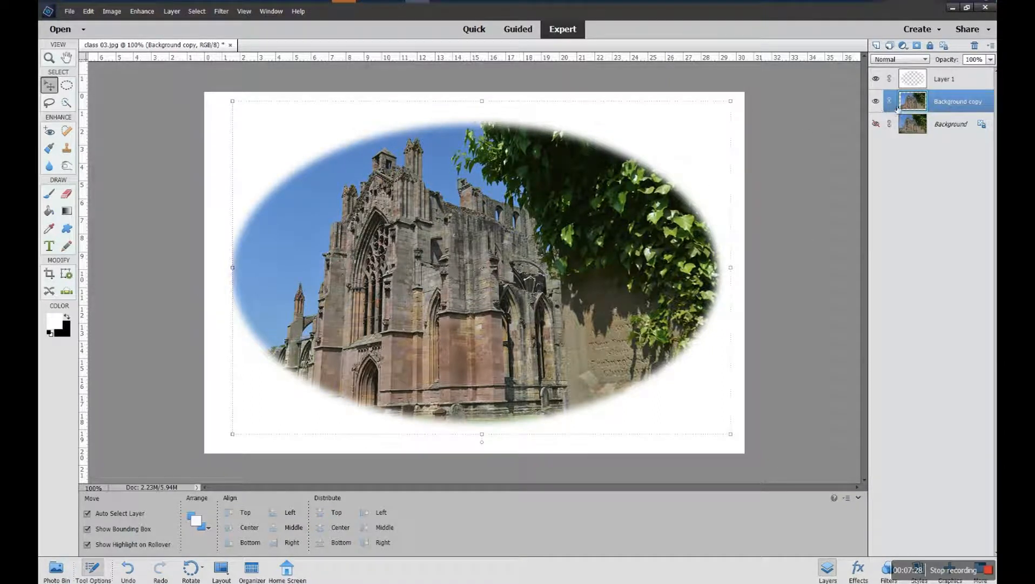
# - Scale the Background copy photo to about 87% proportionally and move it to sit roughly centered inside the oval
pyautogui.moveTo(732, 102); pyautogui.dragTo(674, 181)
pyautogui.moveTo(553, 264); pyautogui.dragTo(591, 243)
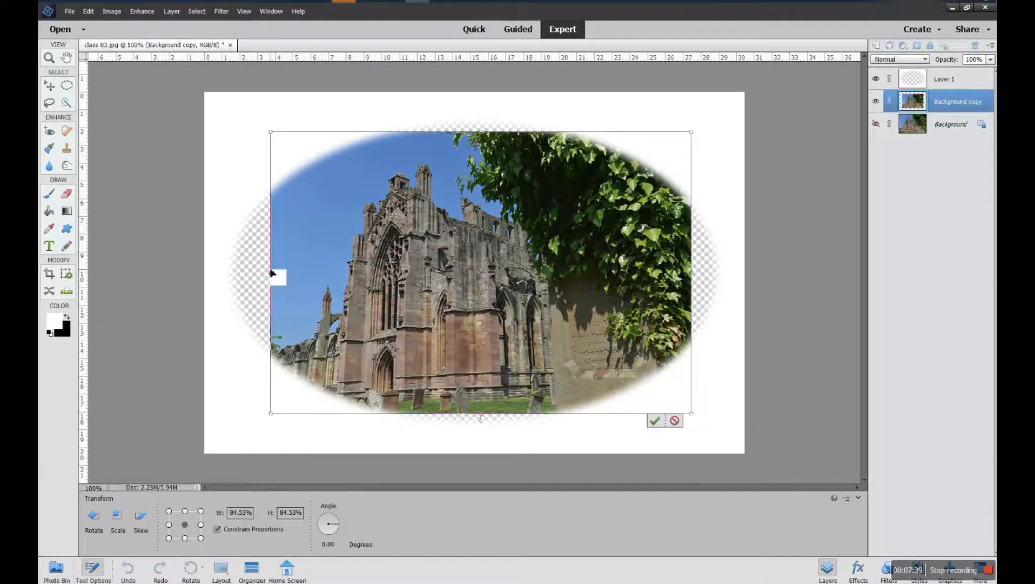
pyautogui.moveTo(270, 132); pyautogui.dragTo(256, 122)
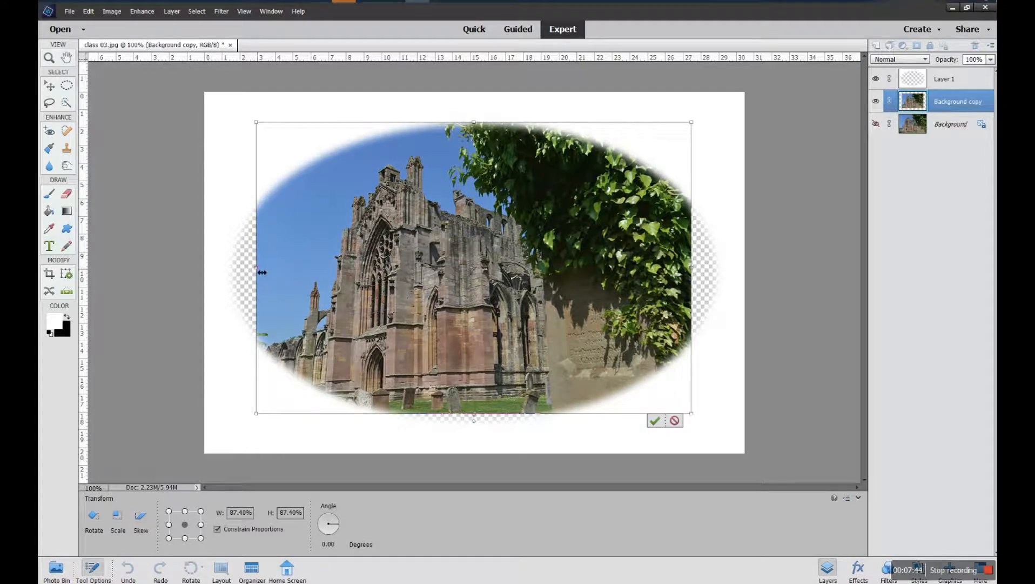
# - Stretch the abbey photo without constrained proportions to about 99% width and 95% height, and shift it toward the oval's right side
pyautogui.moveTo(262, 273)
pyautogui.mouseDown()
pyautogui.moveTo(233, 272)
pyautogui.moveTo(249, 273)
pyautogui.mouseUp()
pyautogui.moveTo(252, 417); pyautogui.dragTo(233, 419)
pyautogui.moveTo(697, 424); pyautogui.dragTo(709, 435)
pyautogui.moveTo(651, 354); pyautogui.dragTo(665, 351)
pyautogui.moveTo(250, 121); pyautogui.dragTo(228, 113)
pyautogui.moveTo(408, 259); pyautogui.dragTo(462, 270)
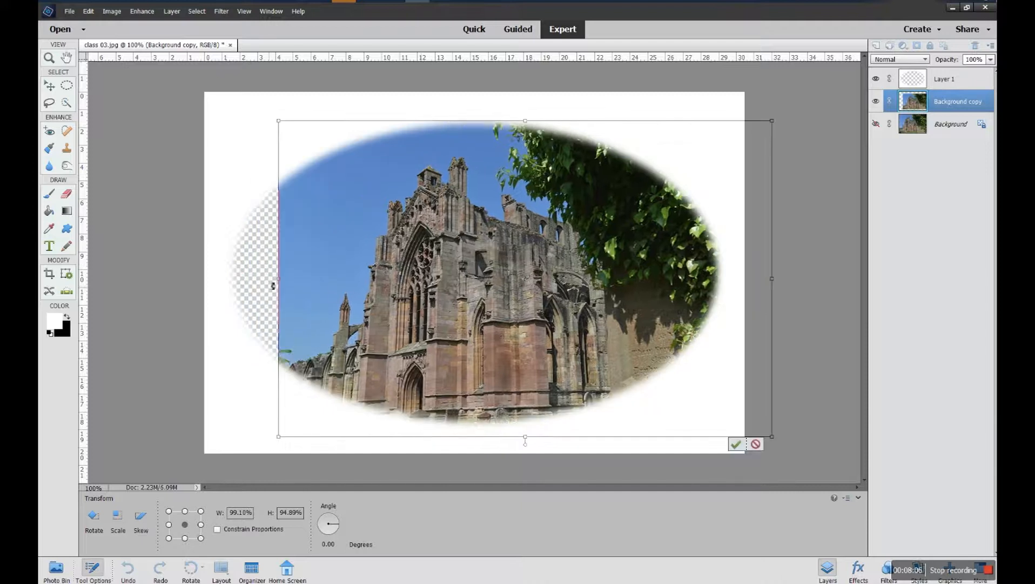
# - Move the photo back to cover the whole oval, enlarge it to about 102% width and 98% height, and apply the transform
pyautogui.moveTo(486, 288); pyautogui.dragTo(438, 289)
pyautogui.moveTo(232, 125); pyautogui.dragTo(224, 118)
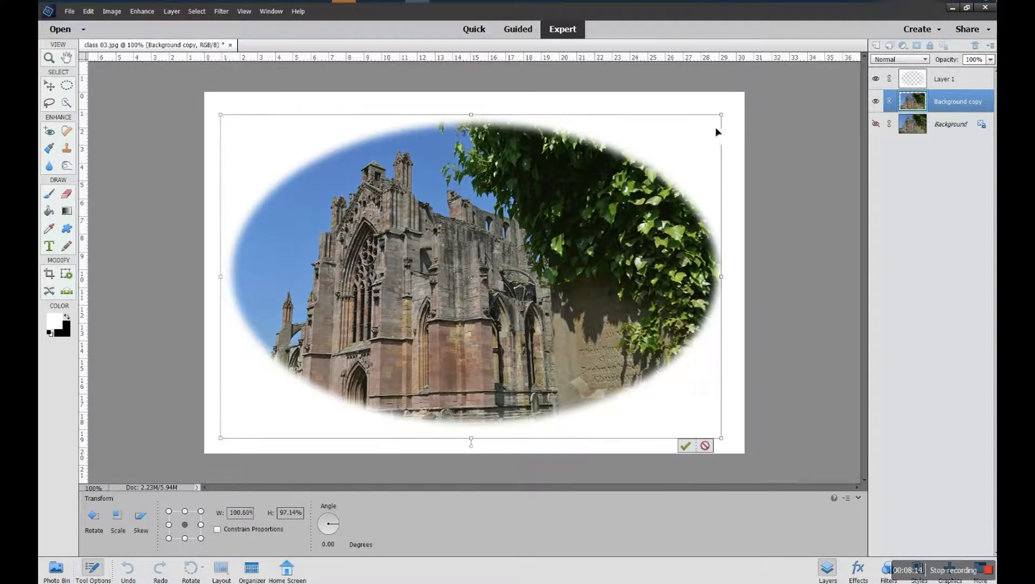
pyautogui.moveTo(724, 115); pyautogui.dragTo(730, 115)
pyautogui.moveTo(615, 259); pyautogui.dragTo(619, 257)
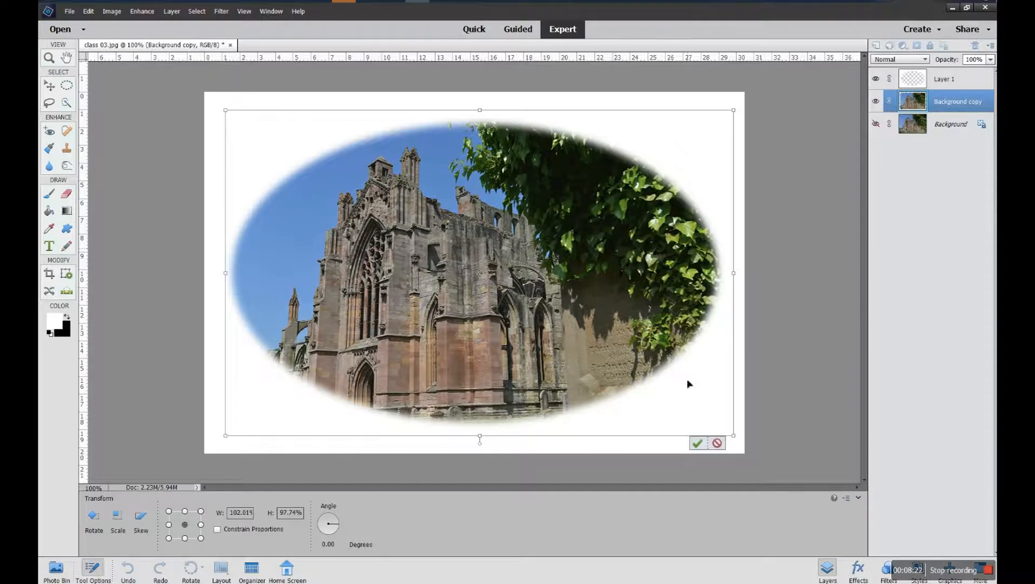
pyautogui.click(697, 442)
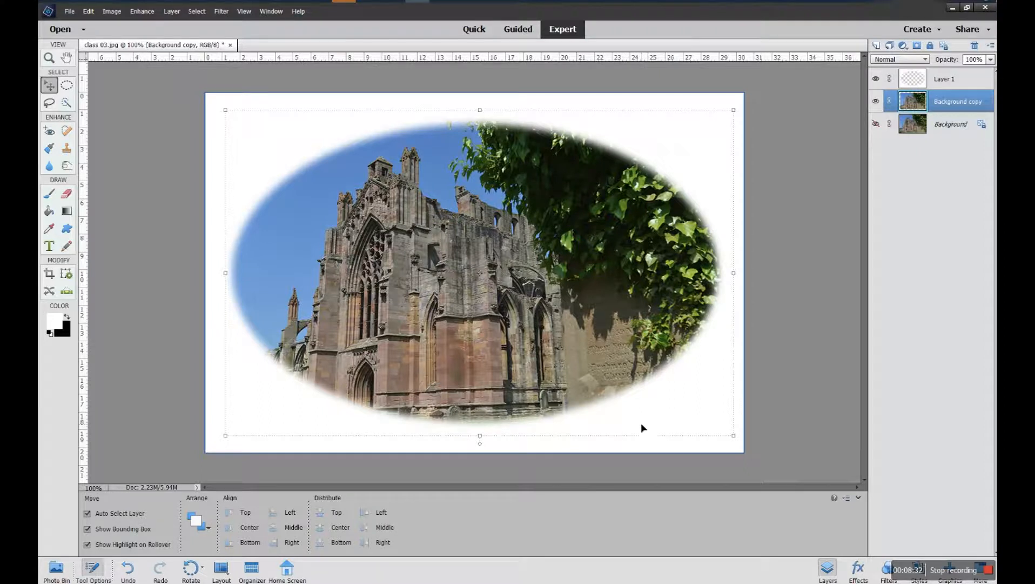
# - Select Layer 1 and change the foreground color to bright red
pyautogui.click(938, 77)
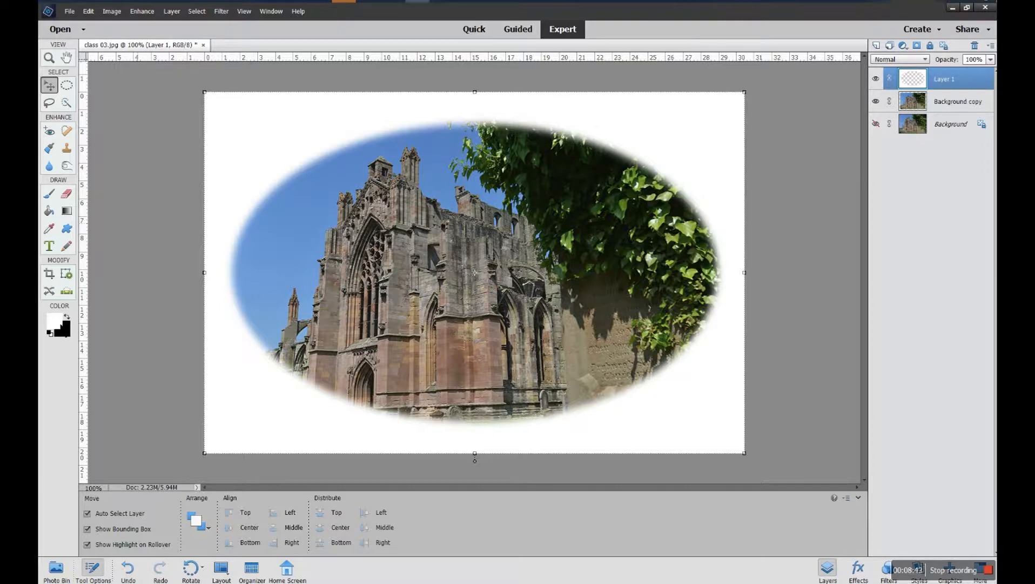
pyautogui.click(55, 325)
pyautogui.click(353, 267)
pyautogui.click(448, 227)
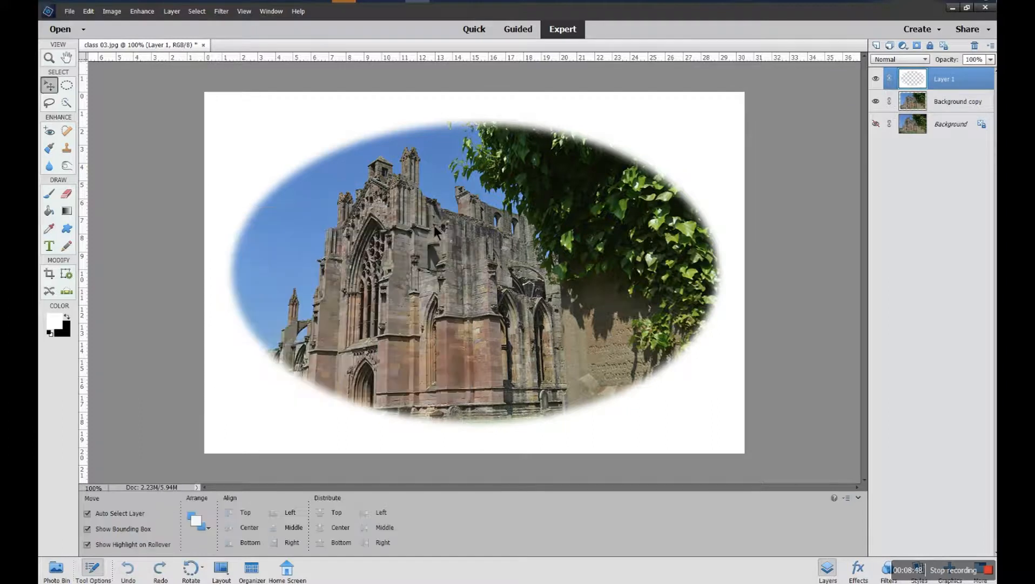
# - Try recoloring the white frame red with the Paint Bucket at 100% opacity and tolerance 30, and undo the fill
pyautogui.click(49, 210)
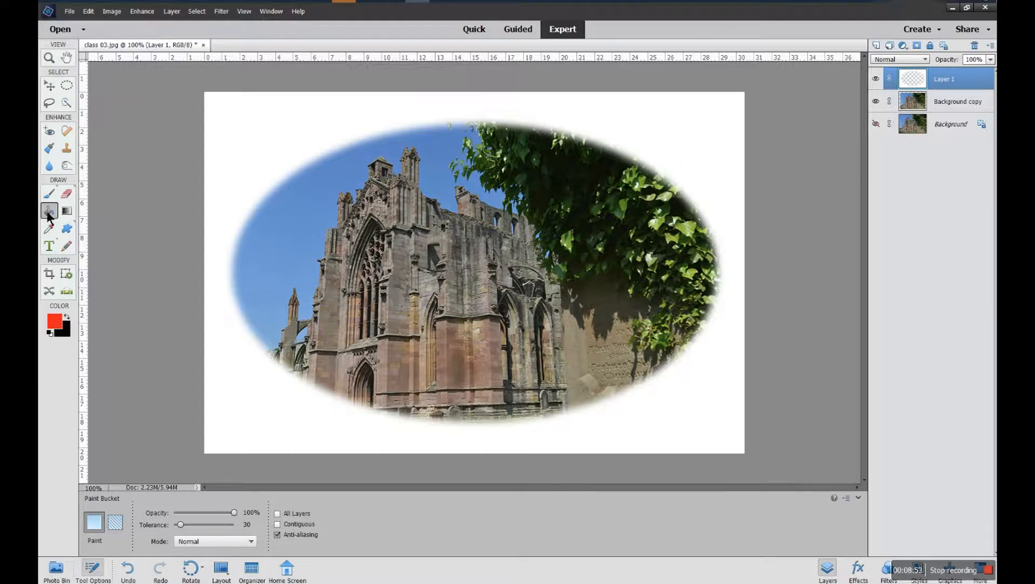
pyautogui.click(223, 144)
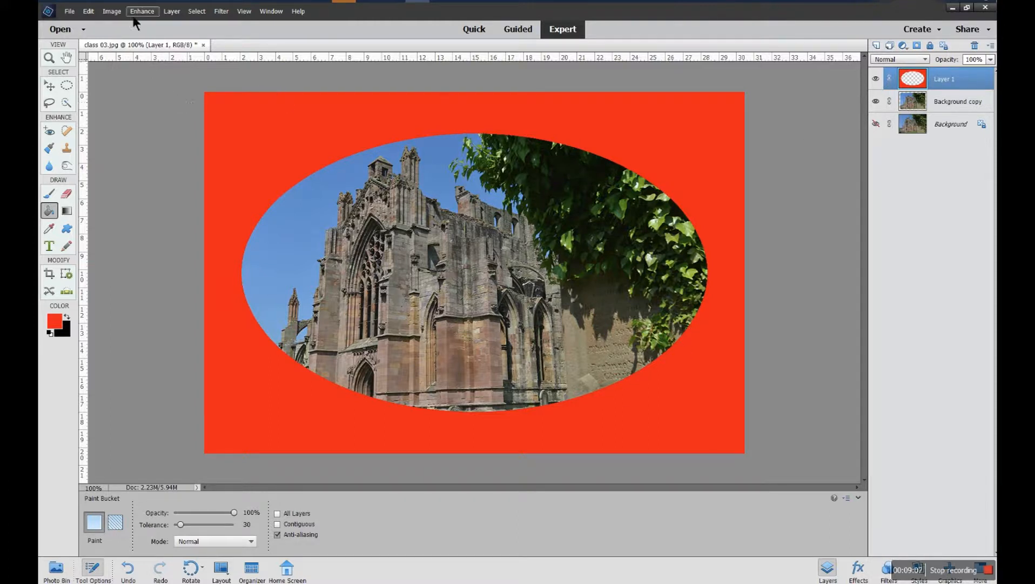
pyautogui.click(127, 567)
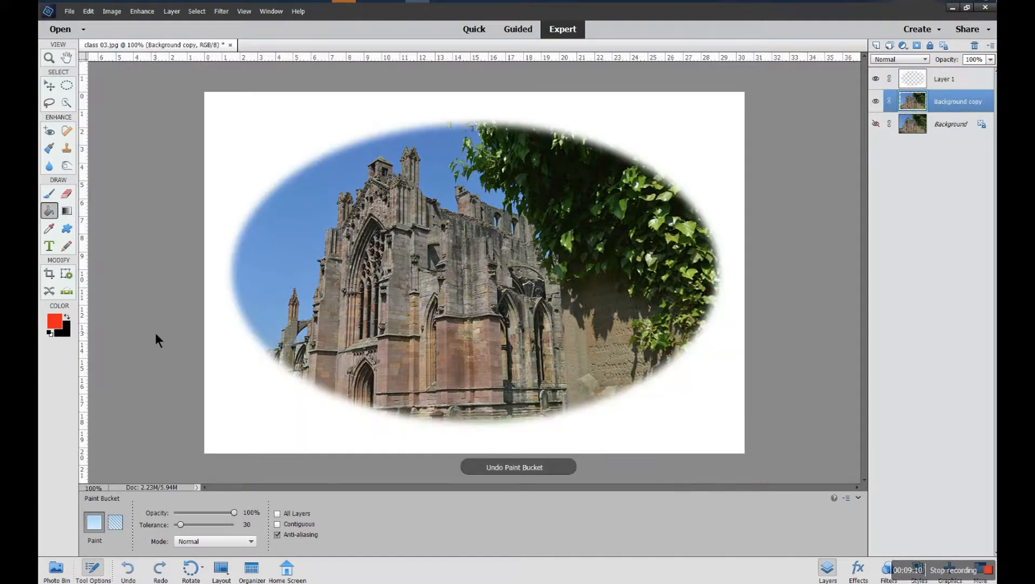